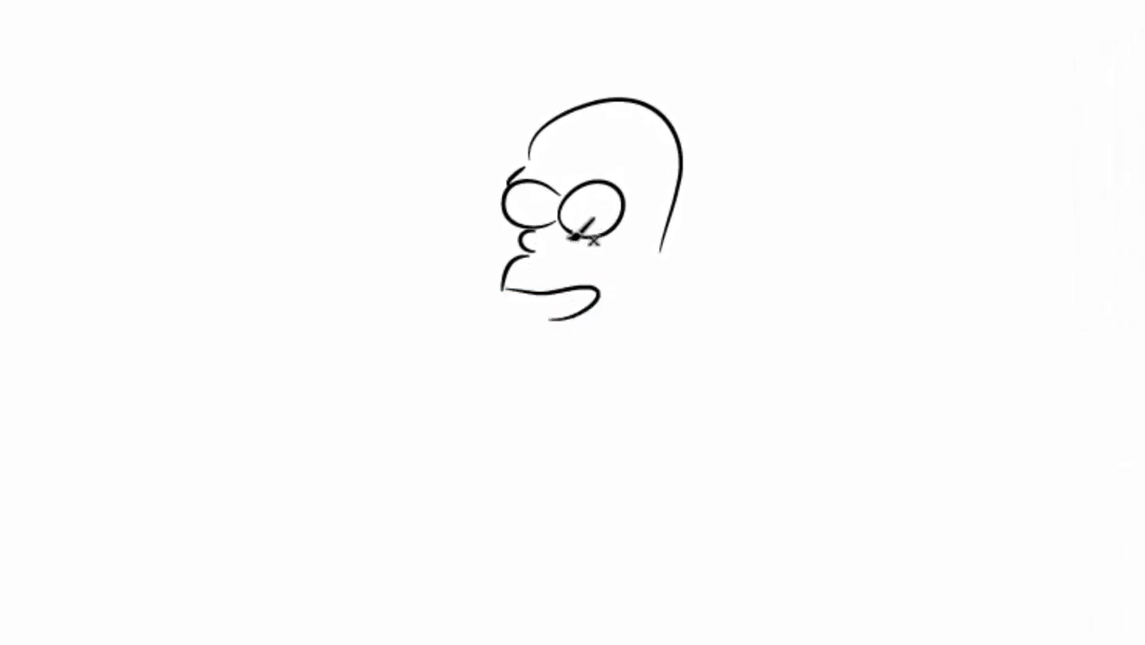
# Brush in the rounded muzzle around the character's mouth, the open lower lip edge and three dividing lines for the teeth.
pyautogui.moveTo(543, 248)
pyautogui.mouseDown()
pyautogui.moveTo(600, 251)
pyautogui.moveTo(626, 293)
pyautogui.moveTo(595, 328)
pyautogui.moveTo(554, 321)
pyautogui.moveTo(602, 299)
pyautogui.mouseUp()
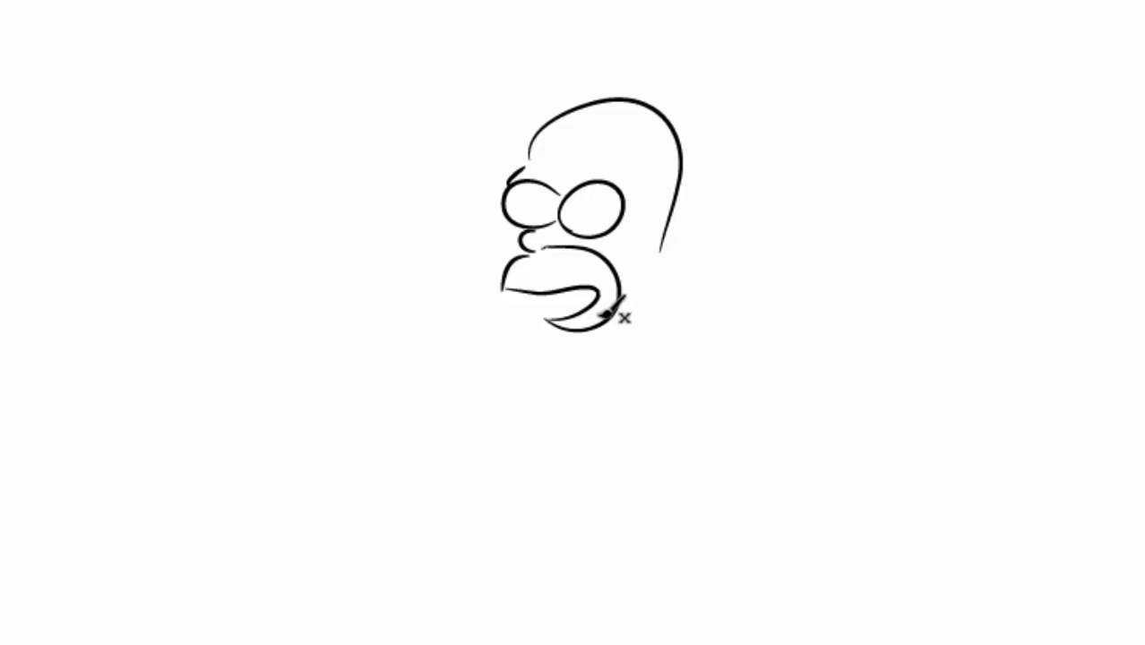
pyautogui.moveTo(594, 299); pyautogui.dragTo(536, 321)
pyautogui.moveTo(554, 296)
pyautogui.mouseDown()
pyautogui.moveTo(552, 316)
pyautogui.moveTo(568, 312)
pyautogui.mouseUp()
pyautogui.moveTo(583, 290)
pyautogui.mouseDown()
pyautogui.moveTo(581, 309)
pyautogui.moveTo(604, 289)
pyautogui.mouseUp()
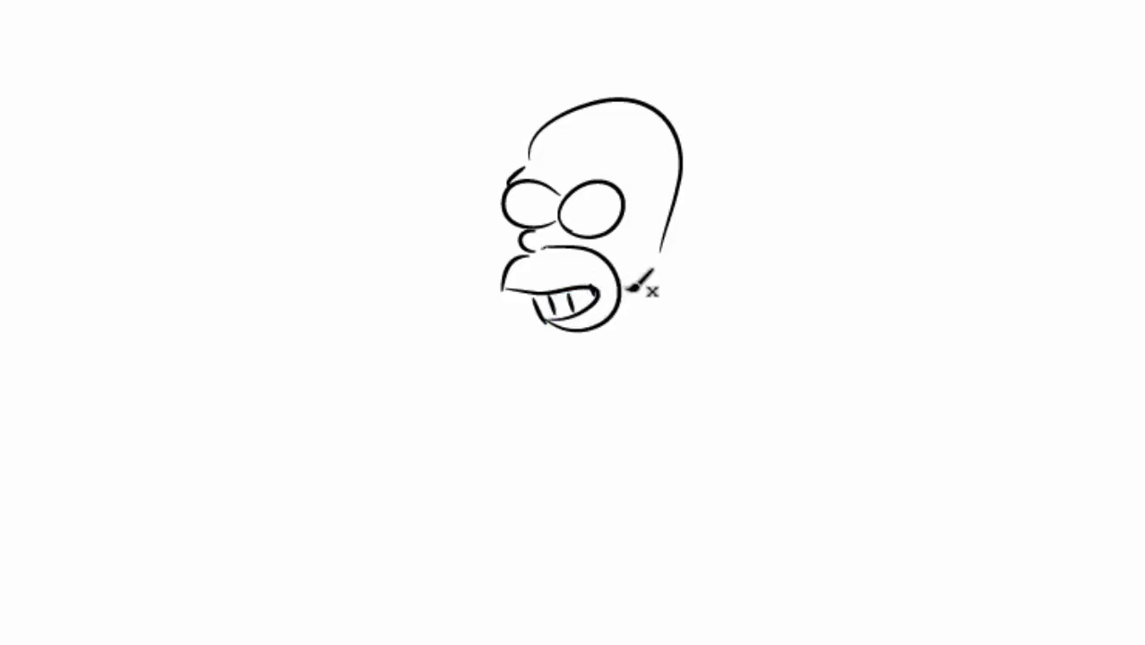
# Draw the zigzag hair, ear, neck, shirt collar and front belly contour with the Paintbrush, undoing the last stray stroke.
pyautogui.moveTo(665, 240)
pyautogui.mouseDown()
pyautogui.moveTo(675, 260)
pyautogui.moveTo(655, 273)
pyautogui.moveTo(669, 204)
pyautogui.moveTo(687, 232)
pyautogui.mouseUp()
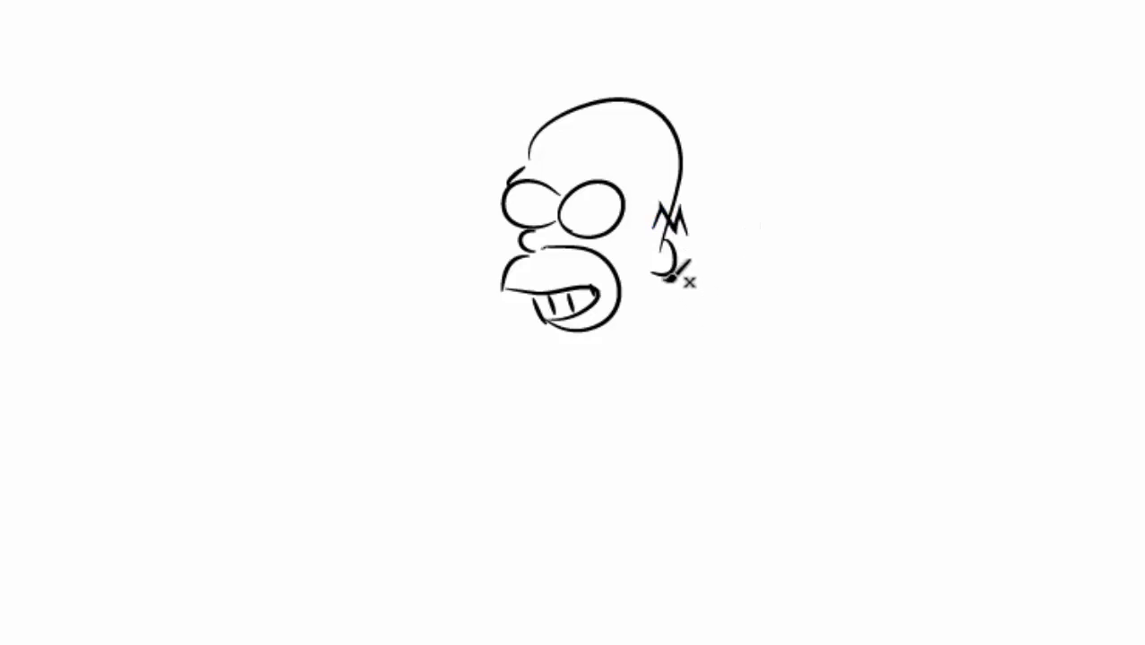
pyautogui.moveTo(662, 276); pyautogui.dragTo(661, 326)
pyautogui.moveTo(564, 345)
pyautogui.mouseDown()
pyautogui.moveTo(575, 380)
pyautogui.moveTo(674, 337)
pyautogui.mouseUp()
pyautogui.moveTo(674, 332)
pyautogui.mouseDown()
pyautogui.moveTo(685, 367)
pyautogui.moveTo(633, 388)
pyautogui.moveTo(550, 354)
pyautogui.moveTo(534, 376)
pyautogui.moveTo(549, 371)
pyautogui.moveTo(518, 458)
pyautogui.moveTo(474, 528)
pyautogui.moveTo(467, 574)
pyautogui.moveTo(574, 587)
pyautogui.mouseUp()
pyautogui.hotkey('ctrl', 'z')
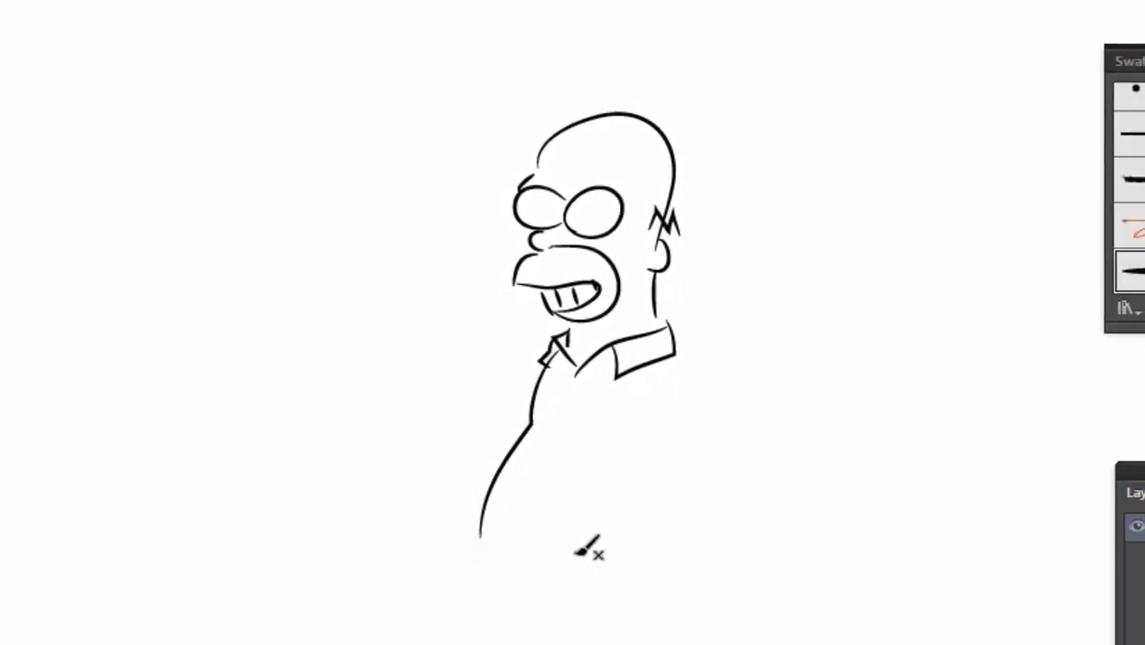
# Draw the far sleeve and the outstretched arm with its hand gripping a drinking glass.
pyautogui.moveTo(543, 355)
pyautogui.mouseDown()
pyautogui.moveTo(521, 373)
pyautogui.moveTo(534, 414)
pyautogui.moveTo(545, 400)
pyautogui.moveTo(508, 352)
pyautogui.moveTo(421, 337)
pyautogui.moveTo(447, 334)
pyautogui.moveTo(471, 380)
pyautogui.moveTo(518, 388)
pyautogui.moveTo(552, 368)
pyautogui.mouseUp()
pyautogui.moveTo(470, 361); pyautogui.dragTo(470, 337)
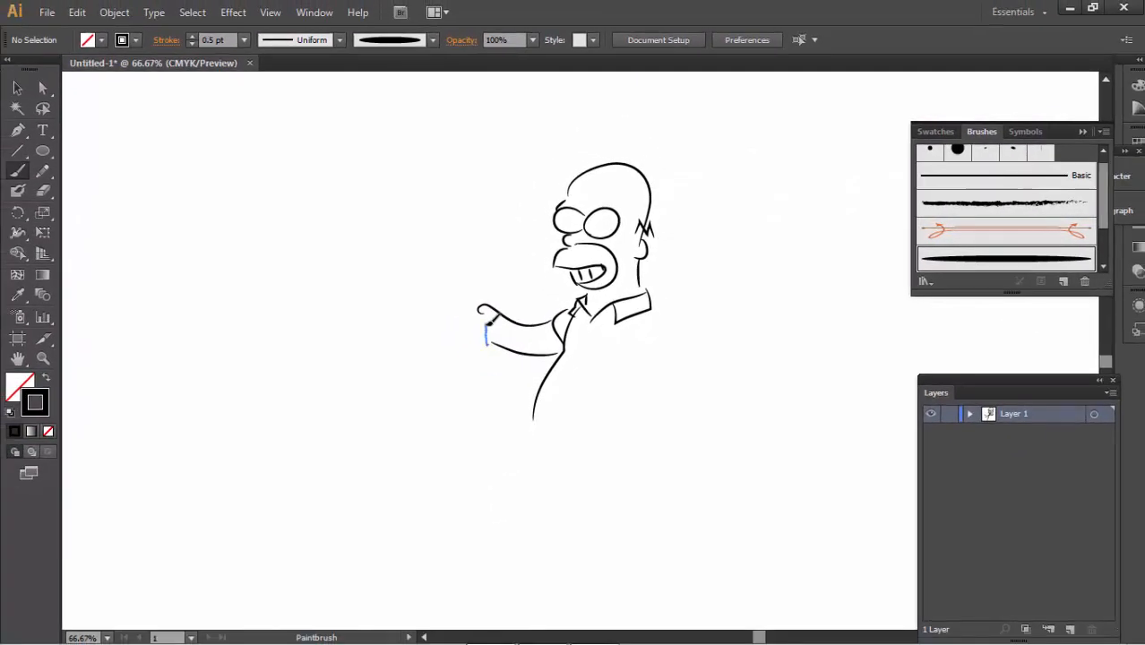
pyautogui.moveTo(450, 296); pyautogui.dragTo(449, 300)
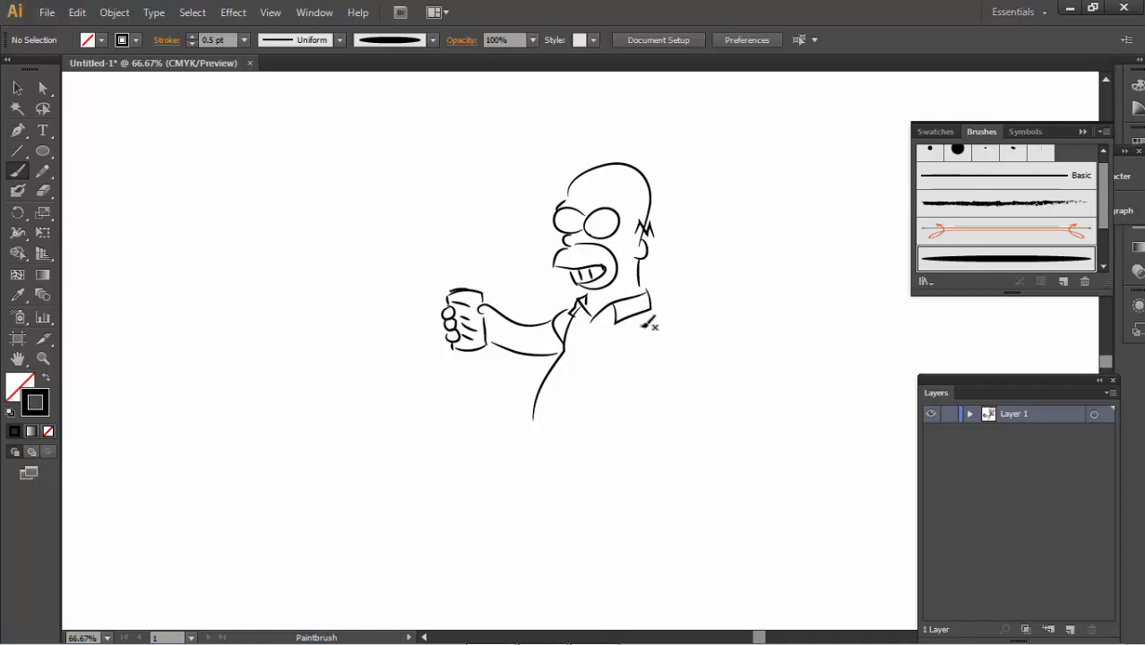
# Draw the near short sleeve and the arm hanging straight down, ending in a hand with curled fingers.
pyautogui.moveTo(632, 355)
pyautogui.mouseDown()
pyautogui.moveTo(657, 308)
pyautogui.moveTo(670, 316)
pyautogui.moveTo(682, 346)
pyautogui.moveTo(633, 356)
pyautogui.mouseUp()
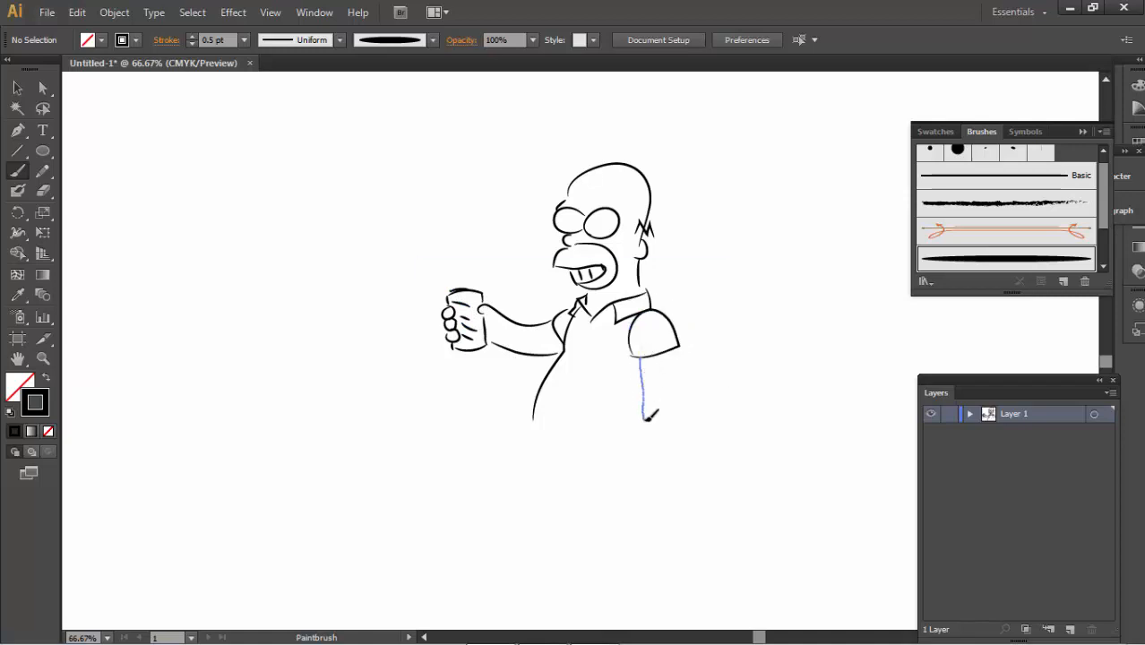
pyautogui.moveTo(639, 448); pyautogui.dragTo(657, 461)
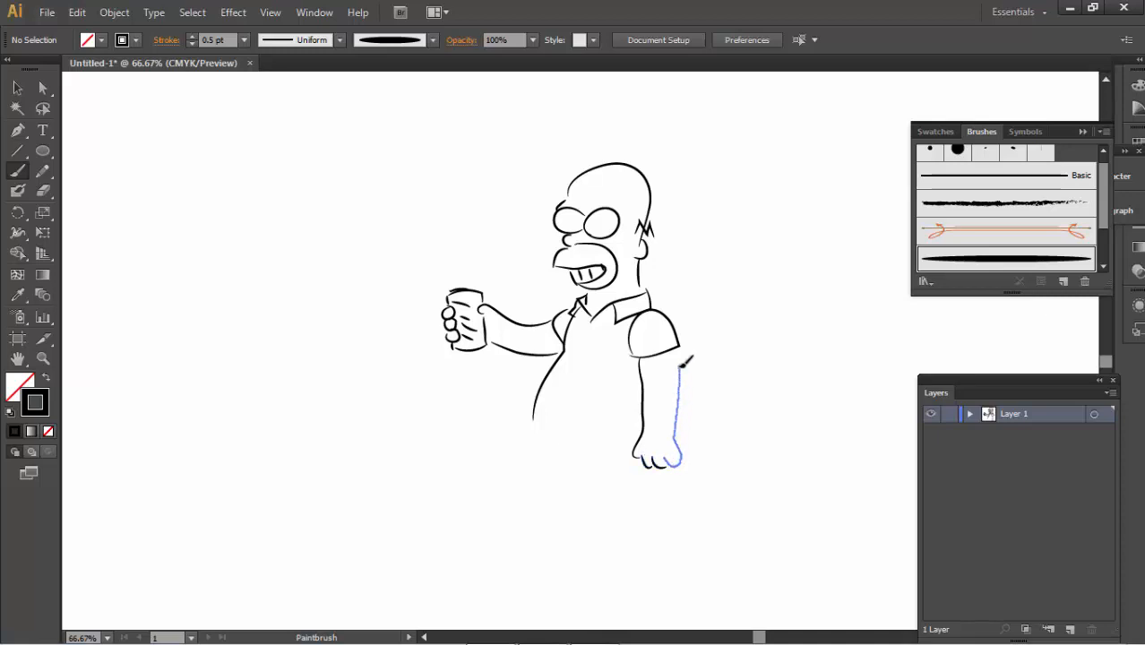
pyautogui.moveTo(685, 361); pyautogui.dragTo(684, 363)
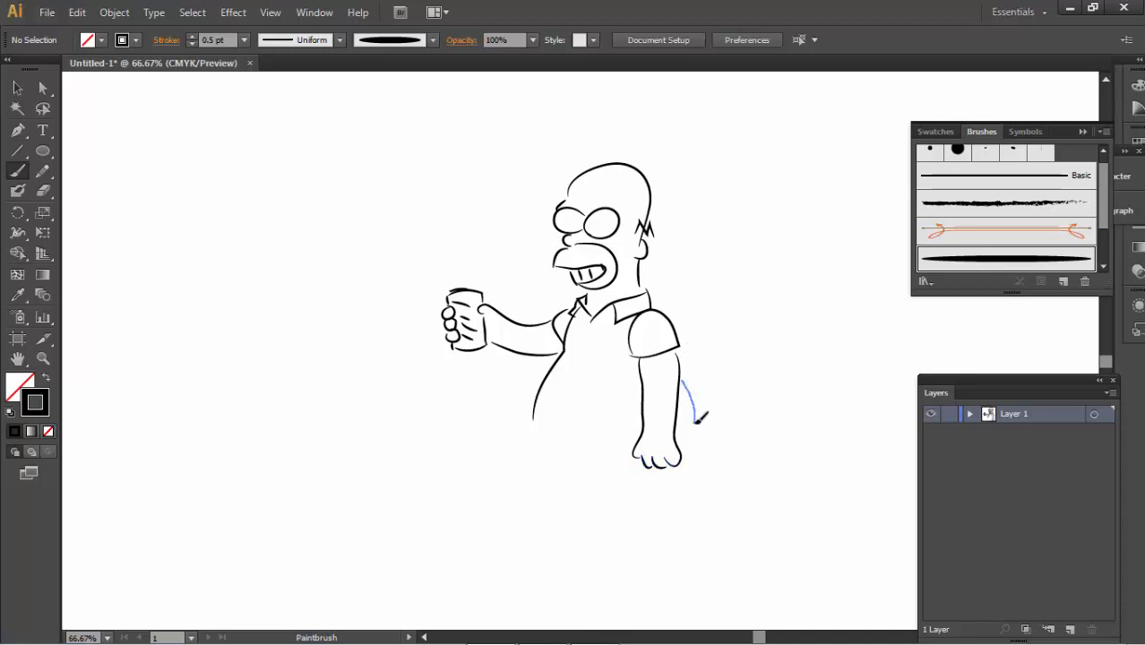
# Draw the curve of the backside, the shirt hem and both trouser legs with cuffs at the ankles.
pyautogui.moveTo(696, 420); pyautogui.dragTo(688, 454)
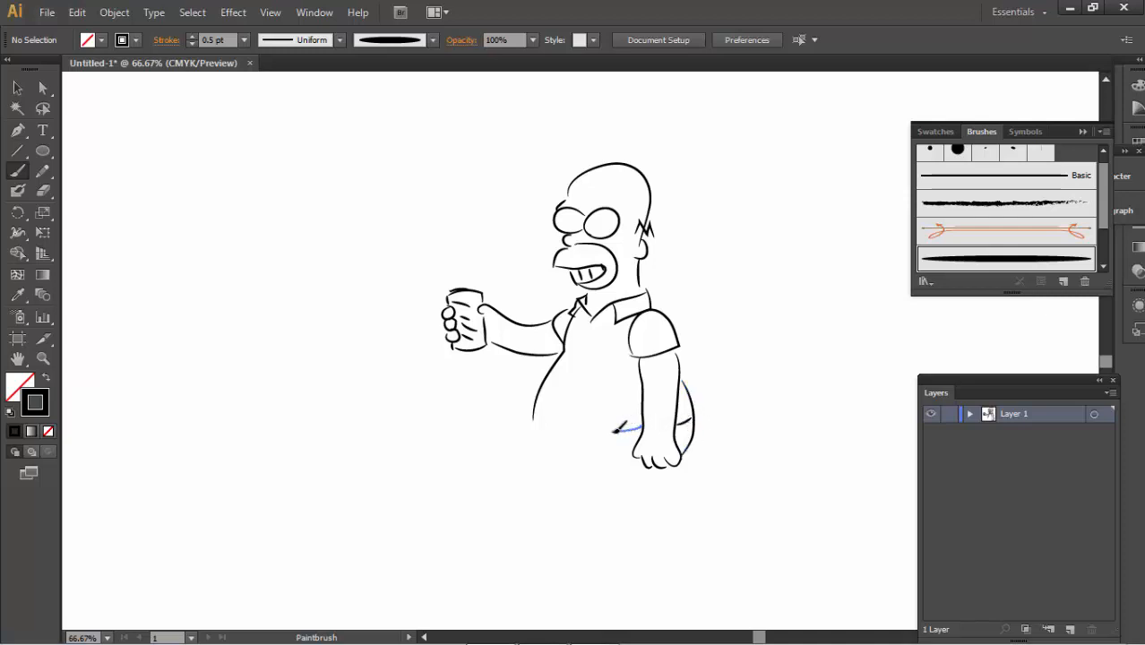
pyautogui.moveTo(555, 422)
pyautogui.mouseDown()
pyautogui.moveTo(537, 415)
pyautogui.moveTo(552, 550)
pyautogui.moveTo(609, 564)
pyautogui.mouseUp()
pyautogui.moveTo(589, 465)
pyautogui.mouseDown()
pyautogui.moveTo(609, 473)
pyautogui.moveTo(610, 498)
pyautogui.mouseUp()
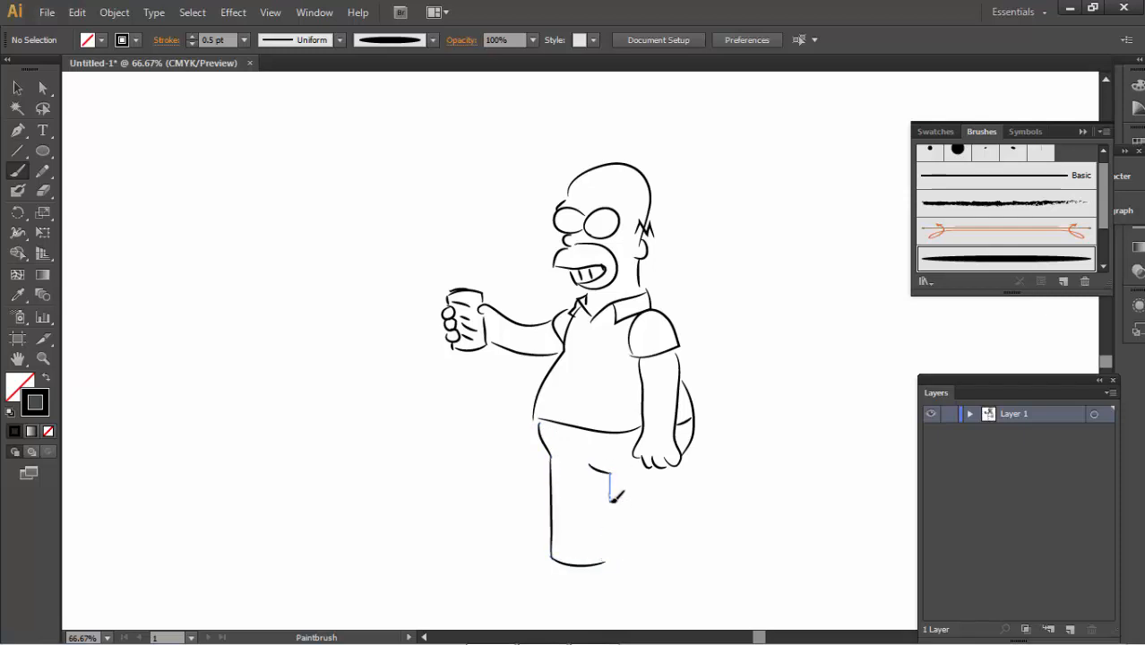
pyautogui.moveTo(610, 566); pyautogui.dragTo(610, 567)
pyautogui.moveTo(609, 568); pyautogui.dragTo(629, 571)
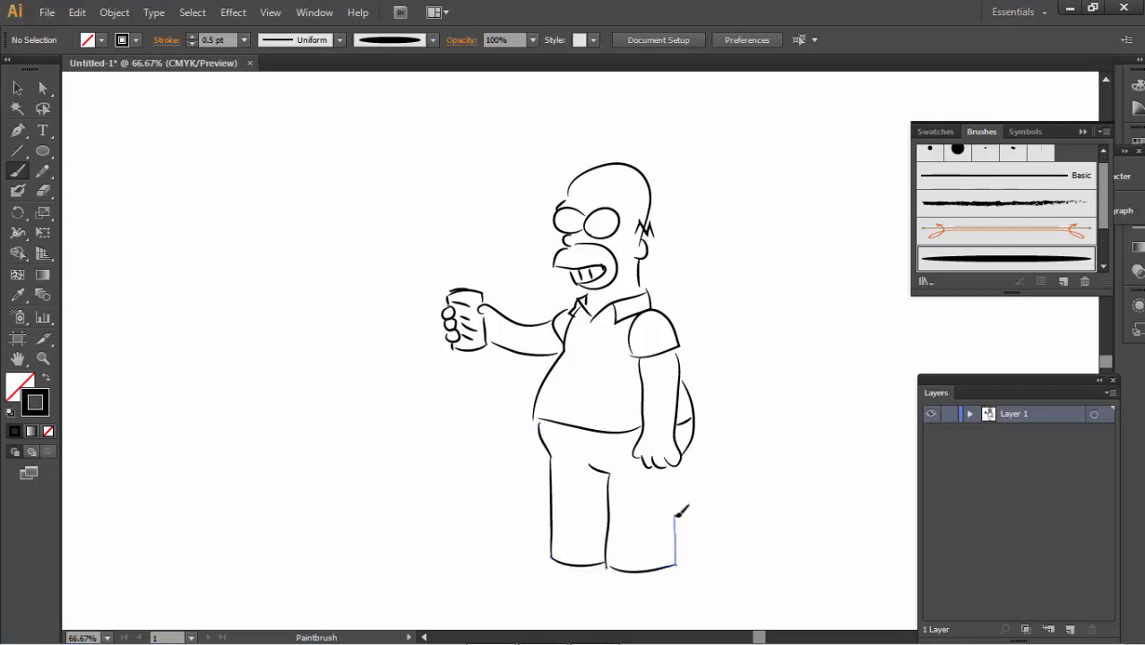
pyautogui.moveTo(676, 517); pyautogui.dragTo(674, 467)
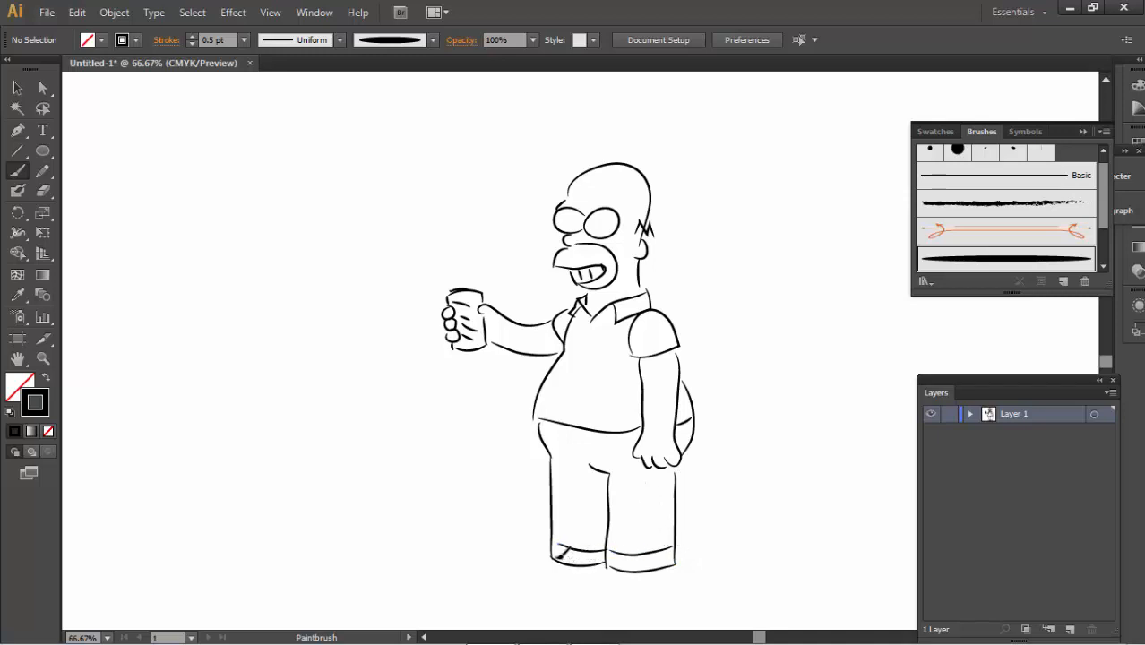
# Draw both shoes below the trouser cuffs, each with a rounded toe and a notched heel.
pyautogui.moveTo(529, 581); pyautogui.dragTo(525, 584)
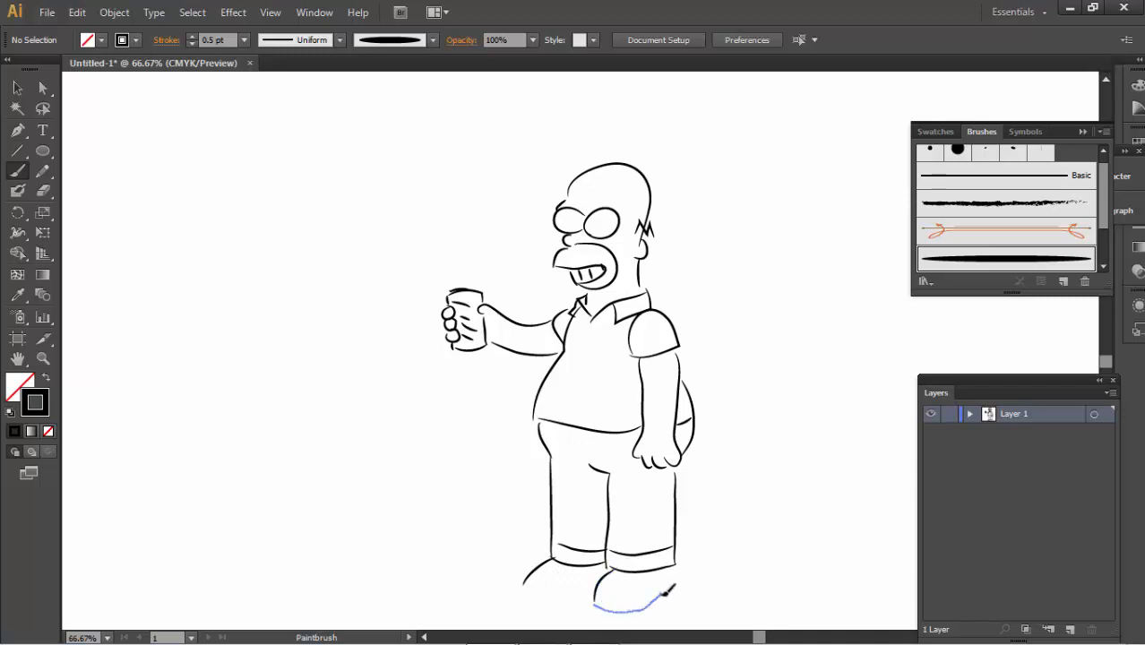
pyautogui.moveTo(675, 587); pyautogui.dragTo(677, 586)
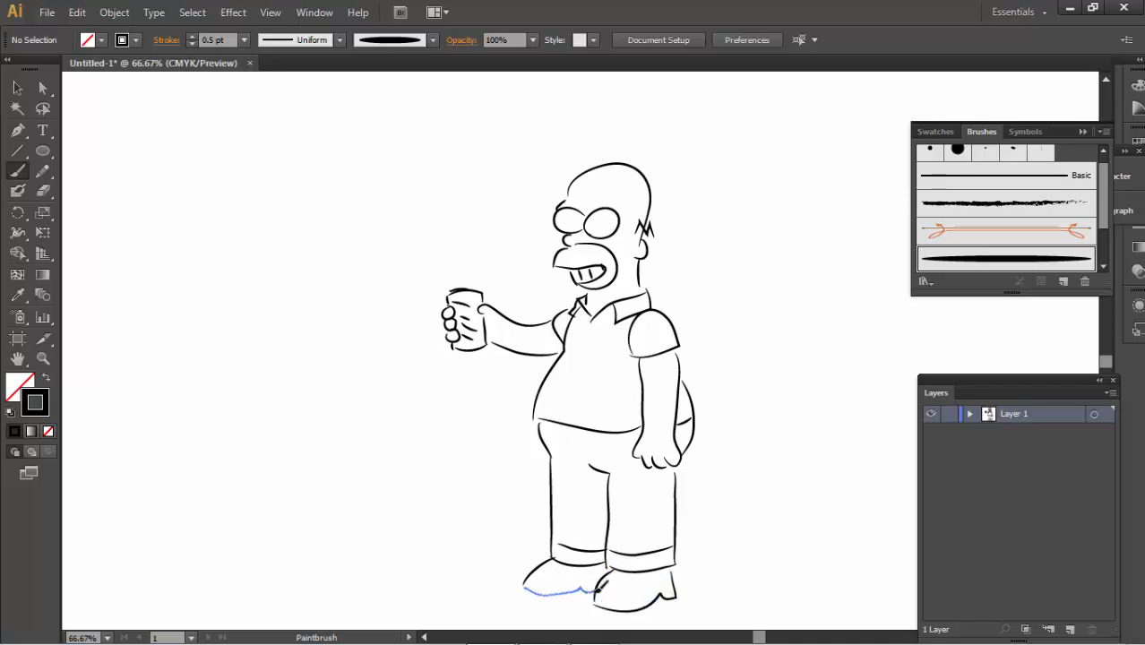
pyautogui.moveTo(599, 587); pyautogui.dragTo(601, 583)
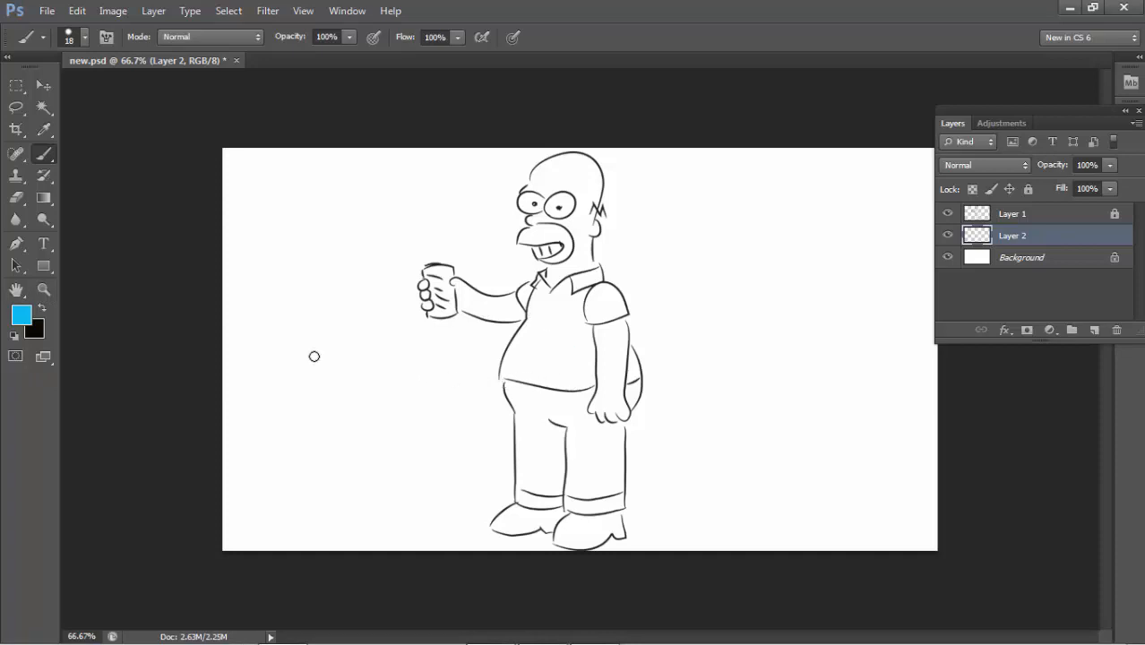
# Paint both trouser legs and the hip area light blue on Layer 2 with the size 18 brush.
pyautogui.click(43, 290)
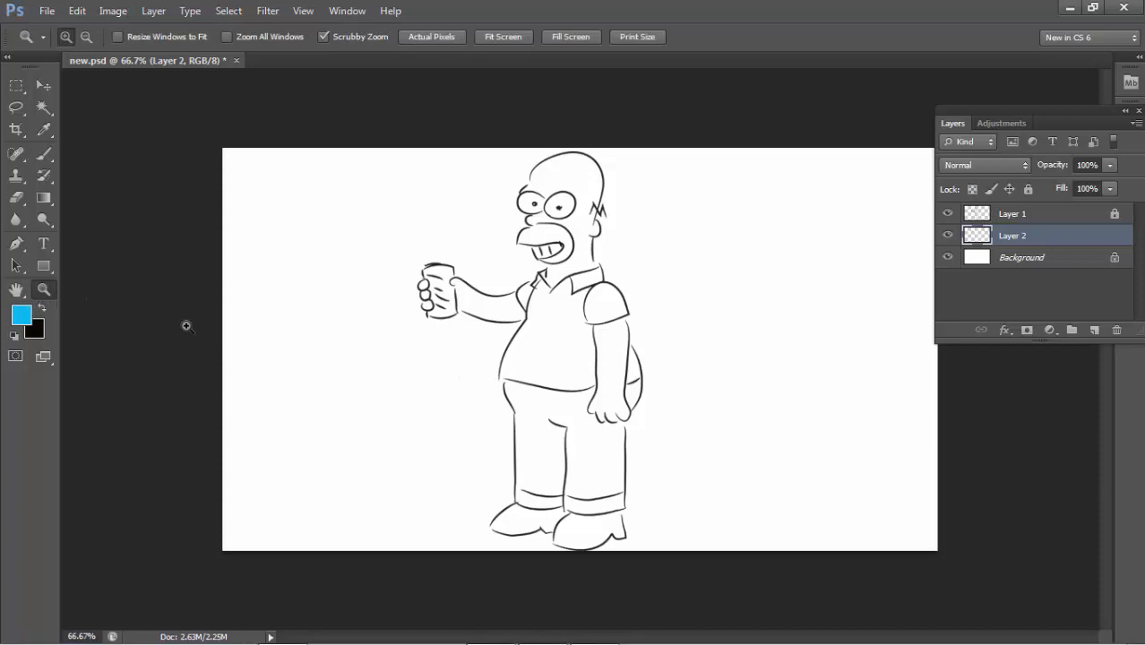
pyautogui.click(434, 401)
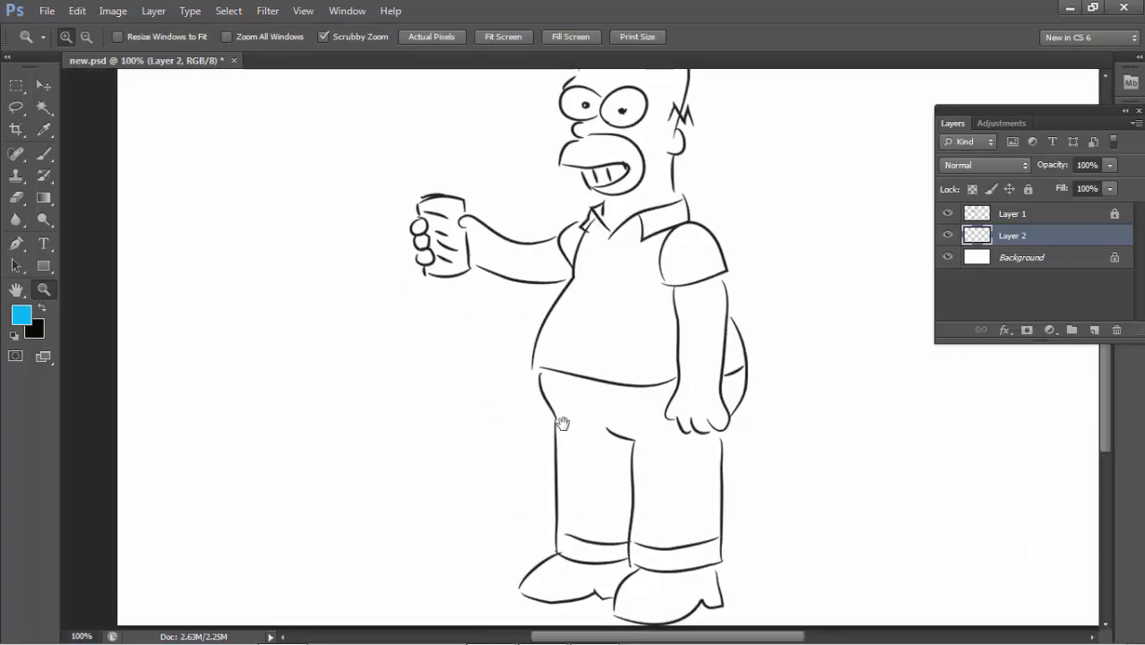
pyautogui.moveTo(562, 424); pyautogui.dragTo(402, 286)
pyautogui.click(481, 357)
pyautogui.click(43, 155)
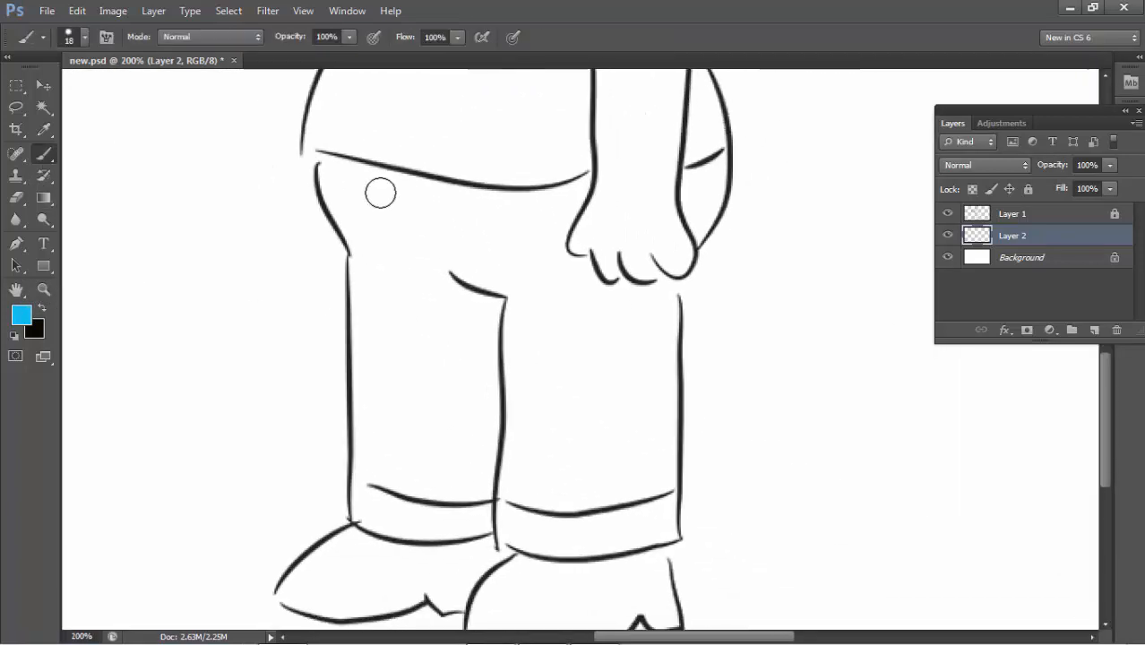
pyautogui.moveTo(360, 199)
pyautogui.mouseDown()
pyautogui.moveTo(332, 172)
pyautogui.moveTo(372, 251)
pyautogui.moveTo(342, 172)
pyautogui.moveTo(492, 204)
pyautogui.moveTo(401, 213)
pyautogui.moveTo(426, 248)
pyautogui.moveTo(427, 196)
pyautogui.moveTo(376, 211)
pyautogui.moveTo(368, 235)
pyautogui.moveTo(361, 185)
pyautogui.moveTo(370, 310)
pyautogui.moveTo(392, 274)
pyautogui.moveTo(411, 330)
pyautogui.moveTo(436, 313)
pyautogui.moveTo(417, 245)
pyautogui.moveTo(478, 202)
pyautogui.moveTo(459, 185)
pyautogui.moveTo(499, 203)
pyautogui.moveTo(537, 146)
pyautogui.moveTo(539, 191)
pyautogui.moveTo(587, 244)
pyautogui.mouseUp()
pyautogui.moveTo(630, 260)
pyautogui.mouseDown()
pyautogui.moveTo(661, 319)
pyautogui.moveTo(593, 352)
pyautogui.moveTo(564, 254)
pyautogui.moveTo(559, 314)
pyautogui.moveTo(503, 345)
pyautogui.moveTo(485, 334)
pyautogui.moveTo(444, 353)
pyautogui.moveTo(431, 383)
pyautogui.moveTo(422, 323)
pyautogui.moveTo(371, 324)
pyautogui.moveTo(362, 433)
pyautogui.moveTo(409, 453)
pyautogui.moveTo(386, 455)
pyautogui.moveTo(448, 454)
pyautogui.moveTo(502, 442)
pyautogui.moveTo(392, 437)
pyautogui.moveTo(427, 426)
pyautogui.moveTo(401, 411)
pyautogui.moveTo(502, 419)
pyautogui.moveTo(536, 466)
pyautogui.moveTo(505, 458)
pyautogui.moveTo(555, 472)
pyautogui.moveTo(664, 459)
pyautogui.moveTo(660, 312)
pyautogui.moveTo(632, 439)
pyautogui.moveTo(563, 390)
pyautogui.moveTo(531, 327)
pyautogui.moveTo(519, 444)
pyautogui.moveTo(595, 411)
pyautogui.moveTo(626, 361)
pyautogui.mouseUp()
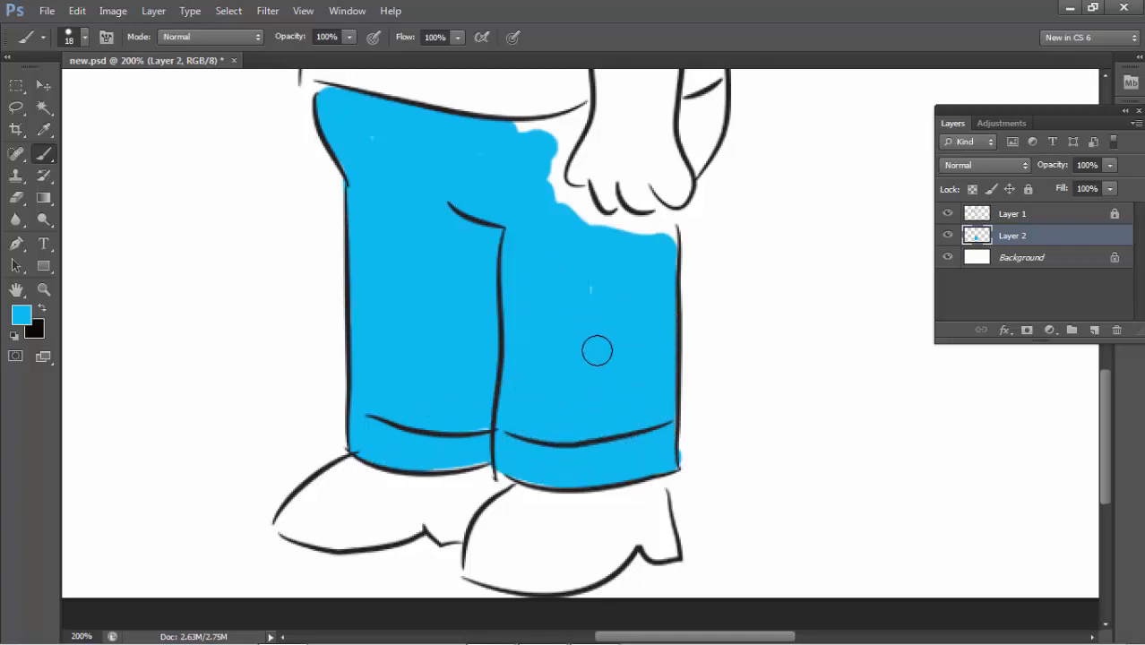
# Fill the remaining trouser gaps around the hanging hand and the patch behind it in blue with a smaller brush.
pyautogui.press('[')
pyautogui.moveTo(599, 220)
pyautogui.mouseDown()
pyautogui.moveTo(660, 210)
pyautogui.moveTo(640, 232)
pyautogui.moveTo(671, 234)
pyautogui.mouseUp()
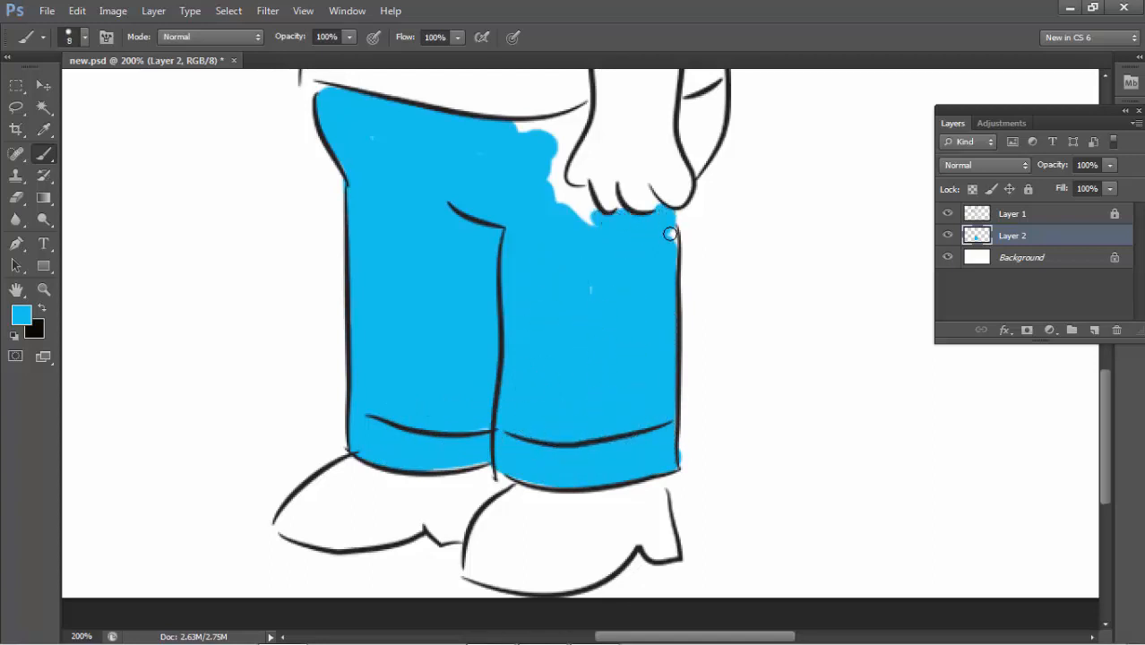
pyautogui.moveTo(590, 214)
pyautogui.mouseDown()
pyautogui.moveTo(570, 190)
pyautogui.moveTo(594, 298)
pyautogui.moveTo(550, 179)
pyautogui.moveTo(560, 200)
pyautogui.moveTo(556, 171)
pyautogui.moveTo(559, 183)
pyautogui.moveTo(583, 112)
pyautogui.moveTo(581, 126)
pyautogui.moveTo(525, 130)
pyautogui.mouseUp()
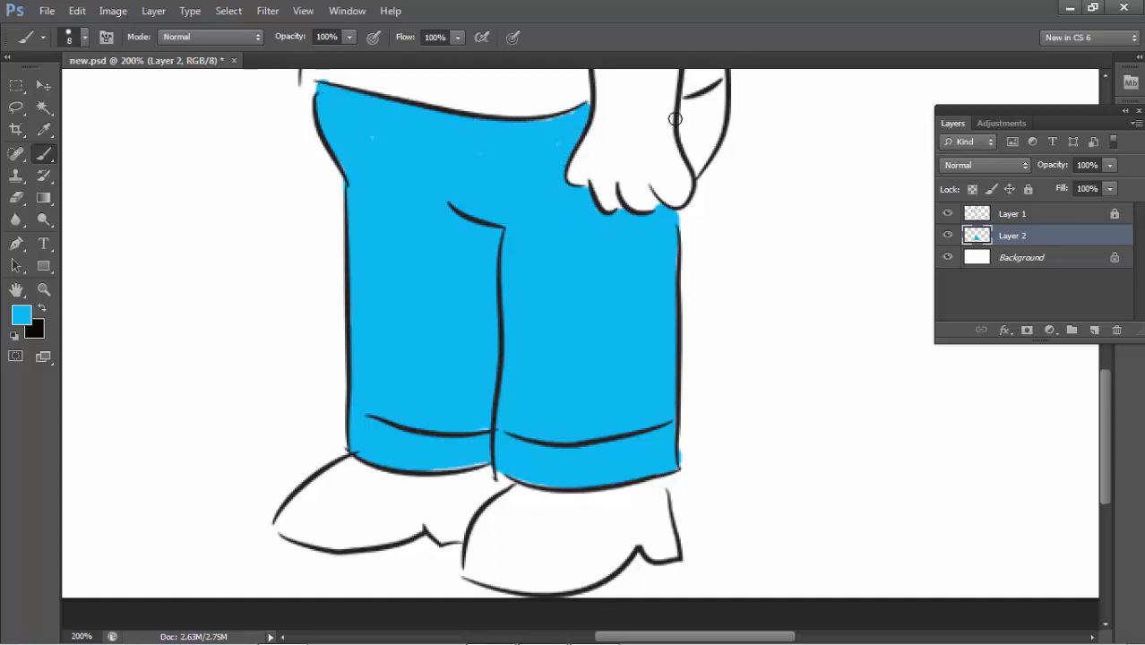
pyautogui.moveTo(675, 118)
pyautogui.mouseDown()
pyautogui.moveTo(698, 161)
pyautogui.moveTo(708, 132)
pyautogui.moveTo(693, 109)
pyautogui.moveTo(717, 109)
pyautogui.mouseUp()
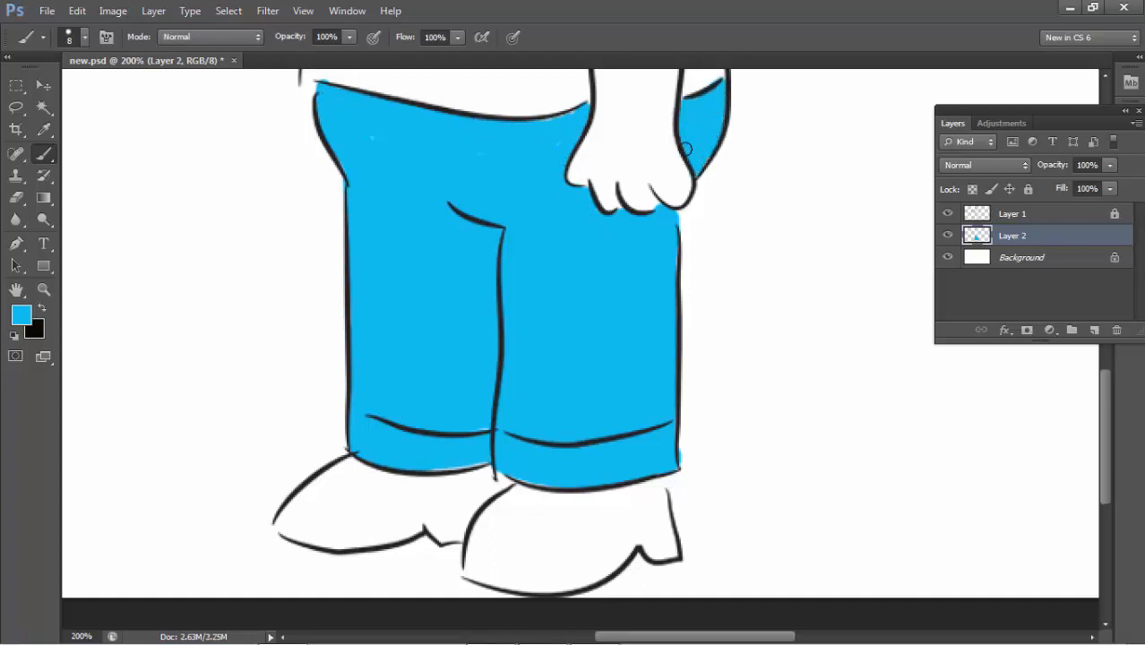
# Sample the dark outline colour and paint the rear shoe solid black.
pyautogui.keyDown('alt'); pyautogui.click(340, 461); pyautogui.keyUp('alt')
pyautogui.moveTo(342, 486)
pyautogui.mouseDown()
pyautogui.moveTo(283, 529)
pyautogui.moveTo(340, 536)
pyautogui.moveTo(342, 468)
pyautogui.moveTo(432, 468)
pyautogui.moveTo(489, 509)
pyautogui.moveTo(451, 542)
pyautogui.moveTo(466, 493)
pyautogui.moveTo(422, 511)
pyautogui.moveTo(449, 518)
pyautogui.moveTo(369, 544)
pyautogui.moveTo(302, 537)
pyautogui.moveTo(401, 513)
pyautogui.moveTo(363, 536)
pyautogui.mouseUp()
pyautogui.moveTo(448, 539); pyautogui.dragTo(481, 544)
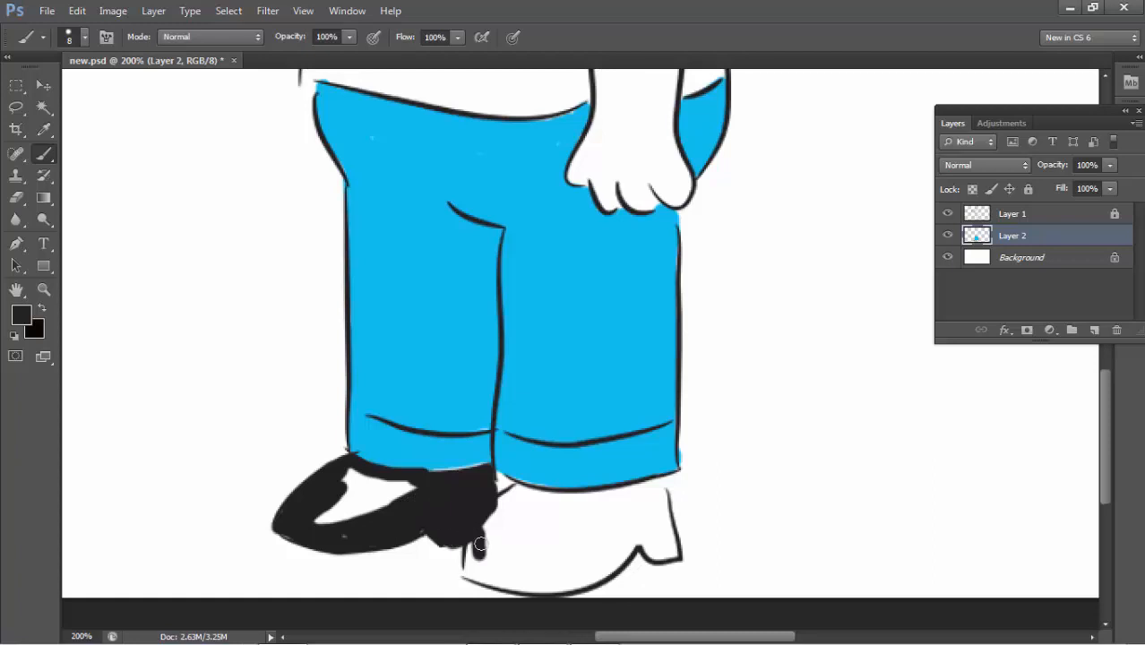
pyautogui.moveTo(344, 513)
pyautogui.mouseDown()
pyautogui.moveTo(357, 476)
pyautogui.moveTo(373, 495)
pyautogui.moveTo(355, 475)
pyautogui.moveTo(366, 516)
pyautogui.moveTo(405, 486)
pyautogui.mouseUp()
# Paint the front shoe solid black, from its edges and heel through to the toe.
pyautogui.moveTo(476, 508)
pyautogui.mouseDown()
pyautogui.moveTo(516, 513)
pyautogui.moveTo(494, 530)
pyautogui.moveTo(520, 491)
pyautogui.moveTo(594, 498)
pyautogui.moveTo(661, 484)
pyautogui.moveTo(666, 556)
pyautogui.mouseUp()
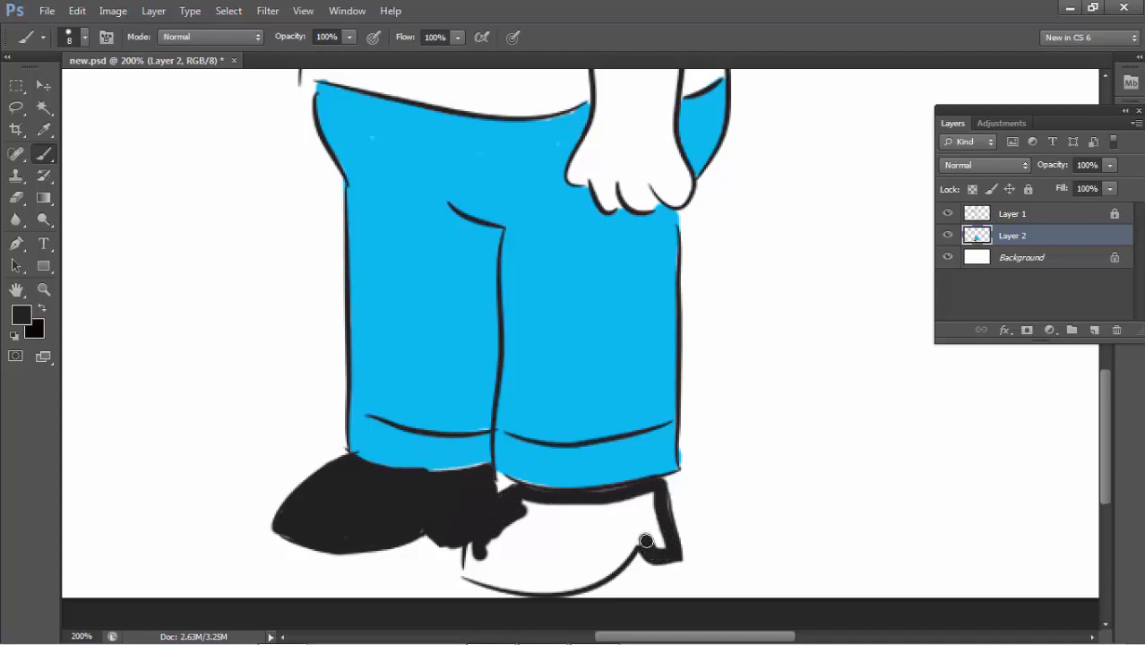
pyautogui.moveTo(660, 502); pyautogui.dragTo(625, 513)
pyautogui.moveTo(636, 534)
pyautogui.mouseDown()
pyautogui.moveTo(556, 584)
pyautogui.moveTo(490, 578)
pyautogui.moveTo(538, 504)
pyautogui.moveTo(623, 508)
pyautogui.moveTo(536, 522)
pyautogui.mouseUp()
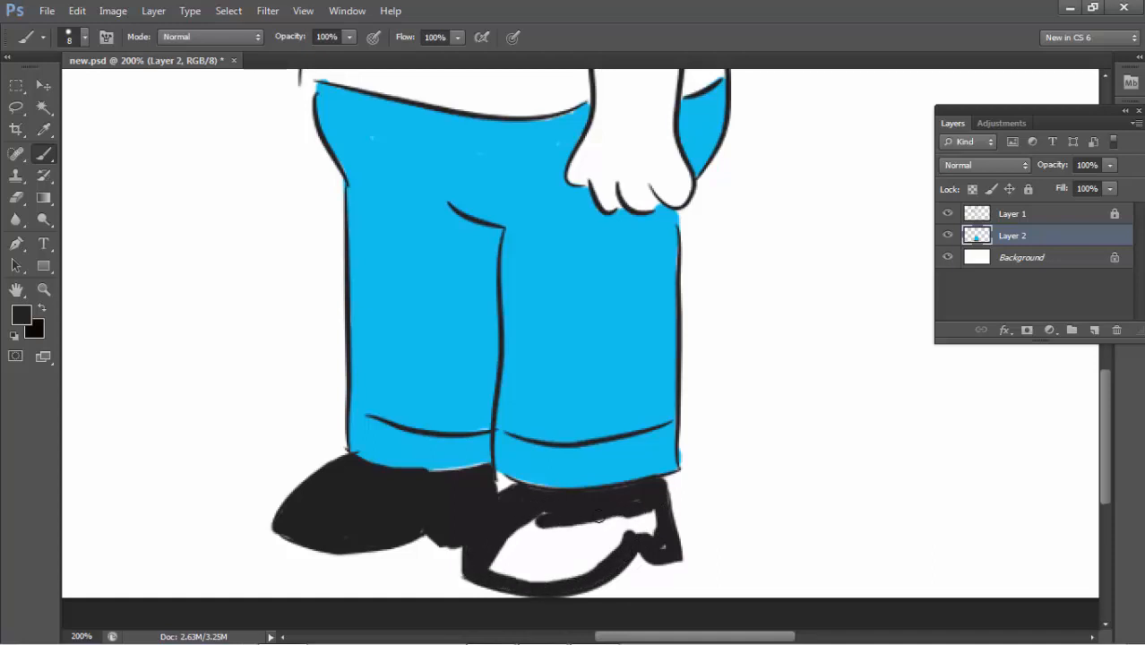
pyautogui.moveTo(634, 529)
pyautogui.mouseDown()
pyautogui.moveTo(599, 542)
pyautogui.moveTo(534, 530)
pyautogui.moveTo(551, 542)
pyautogui.moveTo(498, 554)
pyautogui.moveTo(593, 566)
pyautogui.mouseUp()
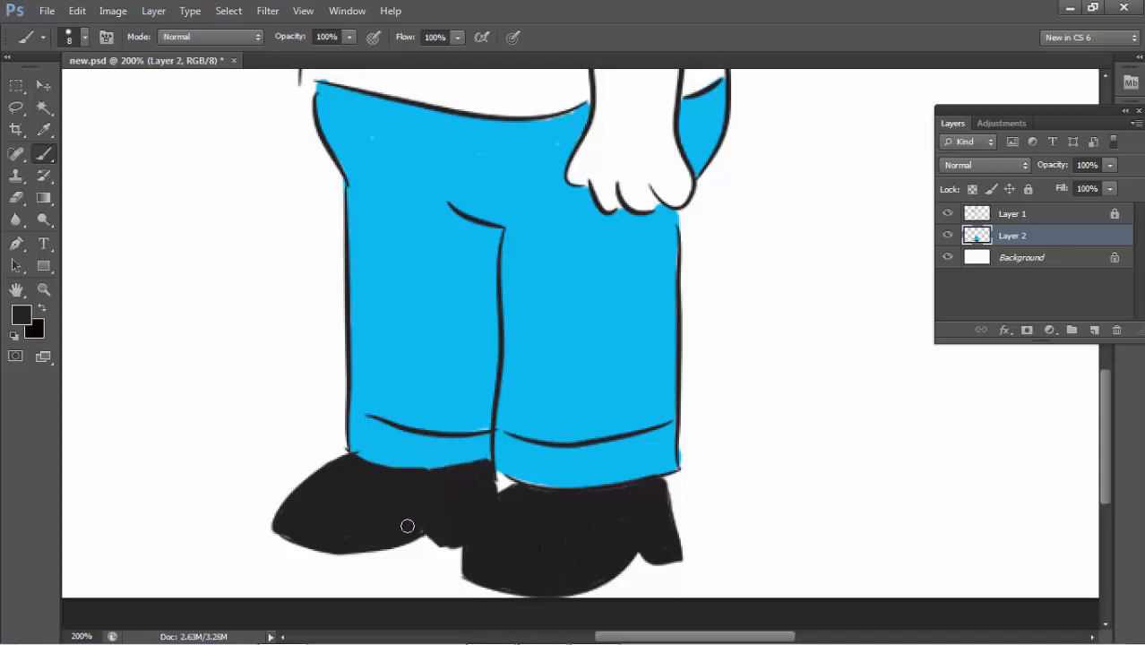
# Set the foreground colour to bright yellow and paint the hanging arm and hand with it.
pyautogui.scroll(5, 457, 489)
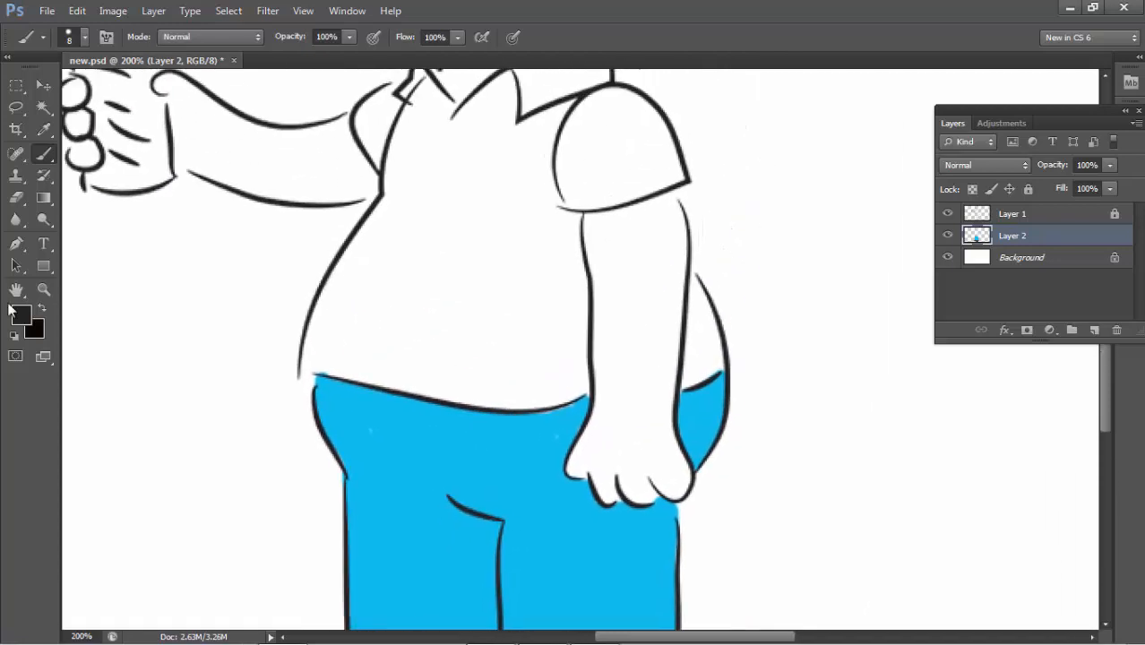
pyautogui.click(21, 315)
pyautogui.click(481, 331)
pyautogui.moveTo(435, 237); pyautogui.dragTo(435, 153)
pyautogui.click(646, 141)
pyautogui.press('b')
pyautogui.moveTo(591, 248)
pyautogui.mouseDown()
pyautogui.moveTo(592, 225)
pyautogui.moveTo(627, 218)
pyautogui.moveTo(538, 200)
pyautogui.mouseUp()
pyautogui.moveTo(529, 183)
pyautogui.mouseDown()
pyautogui.moveTo(586, 200)
pyautogui.moveTo(570, 255)
pyautogui.moveTo(547, 193)
pyautogui.moveTo(505, 285)
pyautogui.moveTo(502, 332)
pyautogui.moveTo(579, 250)
pyautogui.moveTo(573, 282)
pyautogui.mouseUp()
pyautogui.moveTo(543, 328)
pyautogui.mouseDown()
pyautogui.moveTo(516, 351)
pyautogui.moveTo(479, 434)
pyautogui.moveTo(487, 442)
pyautogui.moveTo(515, 399)
pyautogui.moveTo(508, 463)
pyautogui.moveTo(483, 431)
pyautogui.moveTo(505, 445)
pyautogui.moveTo(512, 427)
pyautogui.moveTo(544, 466)
pyautogui.moveTo(523, 372)
pyautogui.moveTo(570, 362)
pyautogui.moveTo(554, 427)
pyautogui.moveTo(587, 459)
pyautogui.moveTo(564, 439)
pyautogui.moveTo(524, 455)
pyautogui.mouseUp()
# Paint the outstretched forearm and the fingers around the glass yellow.
pyautogui.moveTo(542, 375); pyautogui.dragTo(580, 391)
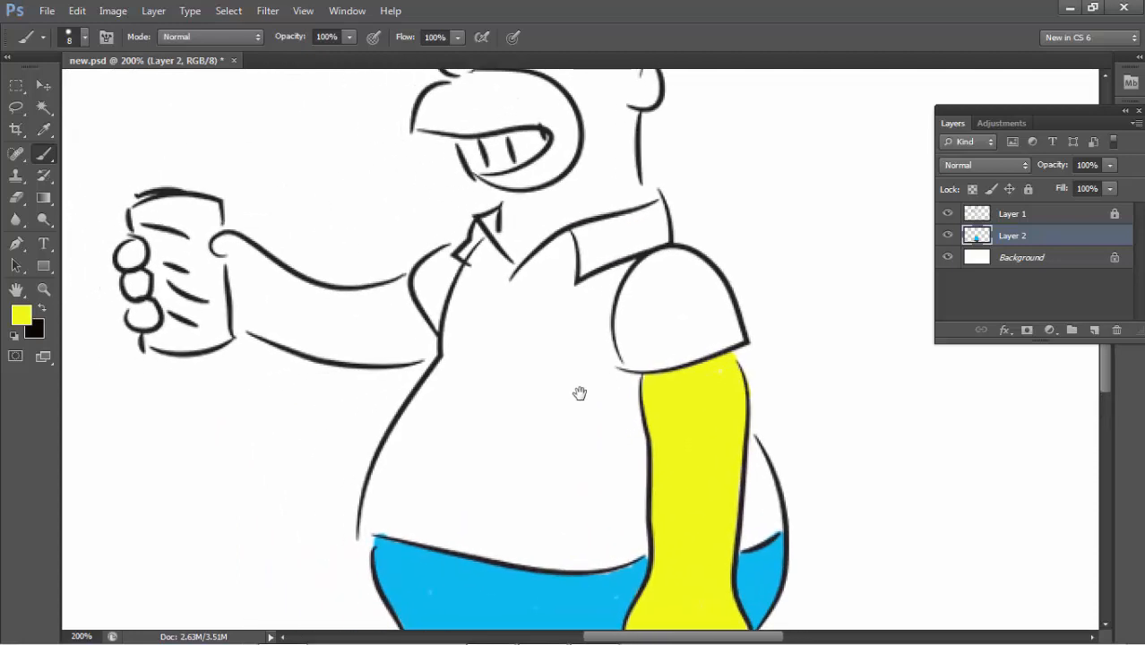
pyautogui.moveTo(506, 330)
pyautogui.mouseDown()
pyautogui.moveTo(536, 392)
pyautogui.moveTo(516, 406)
pyautogui.moveTo(362, 379)
pyautogui.moveTo(398, 396)
pyautogui.moveTo(481, 408)
pyautogui.moveTo(463, 388)
pyautogui.moveTo(512, 363)
pyautogui.moveTo(501, 381)
pyautogui.moveTo(490, 345)
pyautogui.moveTo(476, 363)
pyautogui.moveTo(514, 364)
pyautogui.moveTo(391, 329)
pyautogui.moveTo(326, 293)
pyautogui.moveTo(350, 302)
pyautogui.moveTo(342, 344)
pyautogui.moveTo(371, 384)
pyautogui.moveTo(393, 378)
pyautogui.moveTo(369, 348)
pyautogui.moveTo(428, 384)
pyautogui.moveTo(370, 336)
pyautogui.moveTo(355, 306)
pyautogui.moveTo(465, 343)
pyautogui.mouseUp()
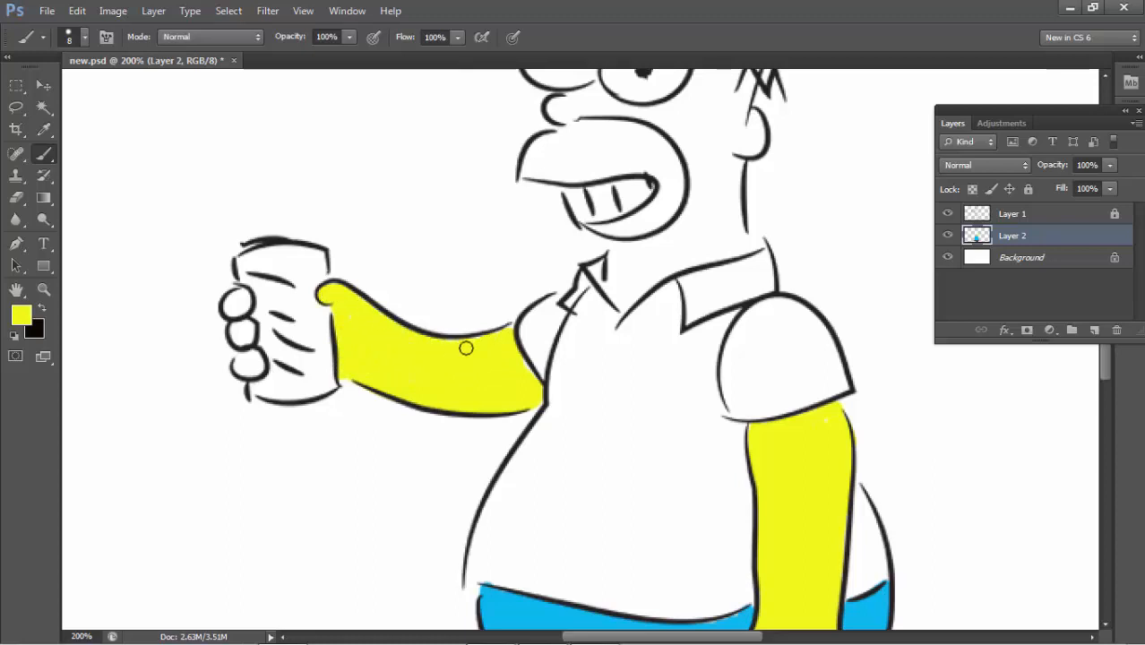
pyautogui.moveTo(235, 295); pyautogui.dragTo(240, 369)
# Paint the neck, cheek, back of the head and forehead down to the eyes yellow.
pyautogui.moveTo(616, 277)
pyautogui.mouseDown()
pyautogui.moveTo(330, 375)
pyautogui.moveTo(335, 357)
pyautogui.moveTo(340, 402)
pyautogui.moveTo(374, 336)
pyautogui.moveTo(451, 345)
pyautogui.moveTo(438, 256)
pyautogui.mouseUp()
pyautogui.moveTo(435, 217)
pyautogui.mouseDown()
pyautogui.moveTo(480, 246)
pyautogui.moveTo(425, 275)
pyautogui.moveTo(427, 314)
pyautogui.moveTo(383, 222)
pyautogui.moveTo(355, 213)
pyautogui.moveTo(409, 205)
pyautogui.moveTo(417, 237)
pyautogui.moveTo(407, 191)
pyautogui.moveTo(417, 173)
pyautogui.moveTo(415, 247)
pyautogui.moveTo(458, 209)
pyautogui.moveTo(447, 159)
pyautogui.mouseUp()
pyautogui.moveTo(419, 105)
pyautogui.mouseDown()
pyautogui.moveTo(432, 210)
pyautogui.moveTo(385, 217)
pyautogui.moveTo(489, 237)
pyautogui.moveTo(474, 147)
pyautogui.moveTo(413, 128)
pyautogui.mouseUp()
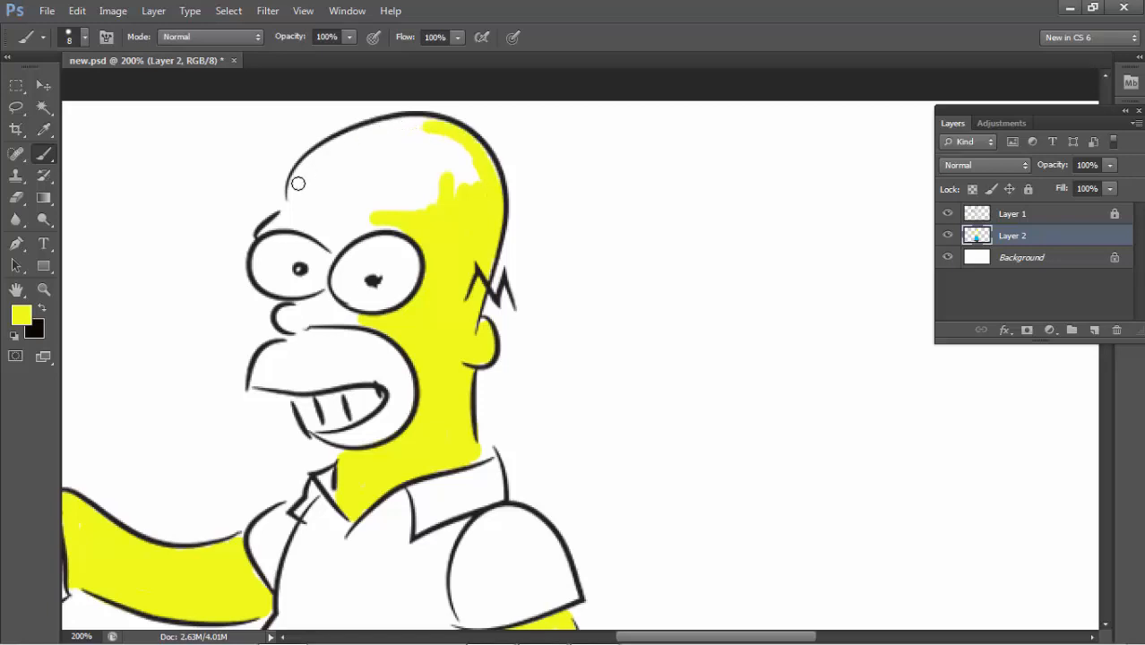
pyautogui.moveTo(299, 184)
pyautogui.mouseDown()
pyautogui.moveTo(369, 132)
pyautogui.moveTo(447, 130)
pyautogui.moveTo(323, 155)
pyautogui.moveTo(373, 135)
pyautogui.moveTo(325, 165)
pyautogui.moveTo(339, 161)
pyautogui.moveTo(306, 209)
pyautogui.moveTo(374, 152)
pyautogui.moveTo(354, 187)
pyautogui.moveTo(362, 202)
pyautogui.moveTo(420, 130)
pyautogui.moveTo(412, 144)
pyautogui.moveTo(426, 143)
pyautogui.moveTo(425, 161)
pyautogui.moveTo(408, 196)
pyautogui.moveTo(433, 195)
pyautogui.moveTo(450, 143)
pyautogui.moveTo(461, 179)
pyautogui.moveTo(476, 170)
pyautogui.moveTo(472, 193)
pyautogui.moveTo(463, 148)
pyautogui.moveTo(465, 170)
pyautogui.moveTo(438, 215)
pyautogui.moveTo(406, 220)
pyautogui.moveTo(385, 194)
pyautogui.moveTo(349, 232)
pyautogui.moveTo(400, 217)
pyautogui.moveTo(339, 245)
pyautogui.mouseUp()
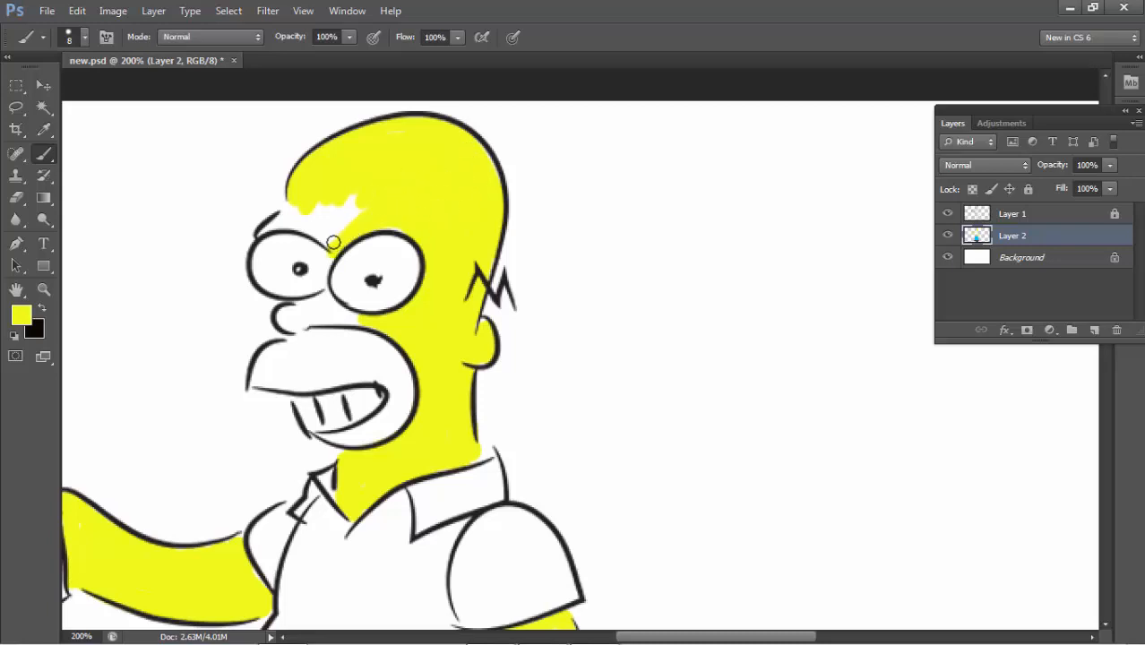
pyautogui.moveTo(277, 223)
pyautogui.mouseDown()
pyautogui.moveTo(305, 192)
pyautogui.moveTo(319, 232)
pyautogui.moveTo(376, 198)
pyautogui.moveTo(302, 223)
pyautogui.mouseUp()
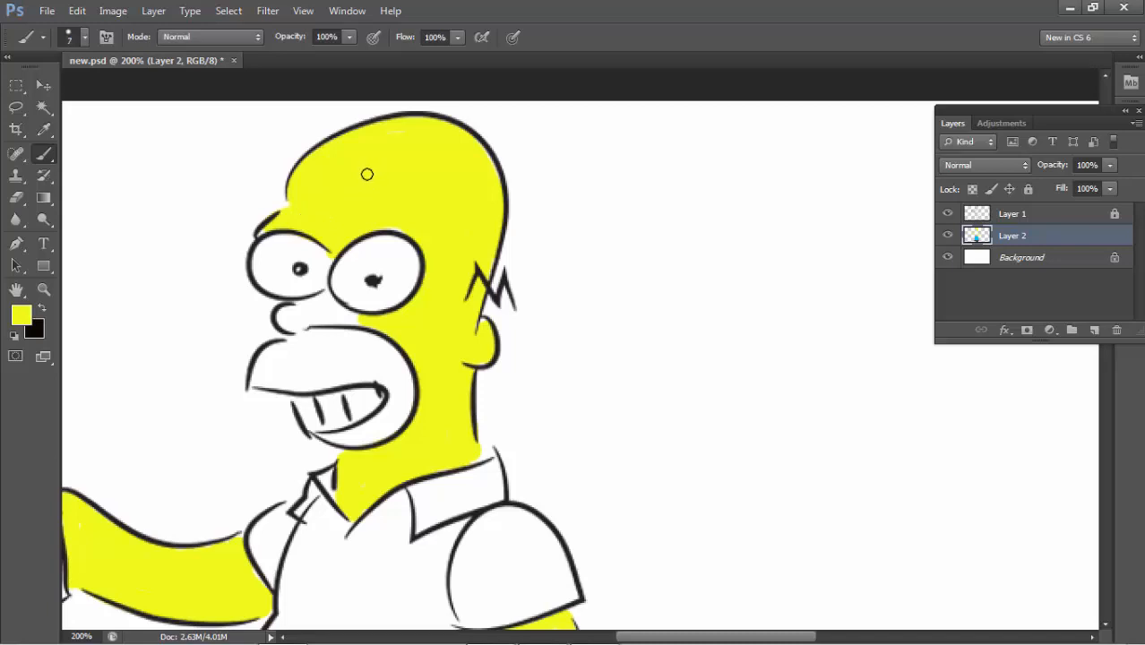
# Reduce the brush size to 5 and paint the nose and the area between the eyes and muzzle yellow.
pyautogui.press('[')
pyautogui.press('[')
pyautogui.moveTo(283, 310); pyautogui.dragTo(284, 315)
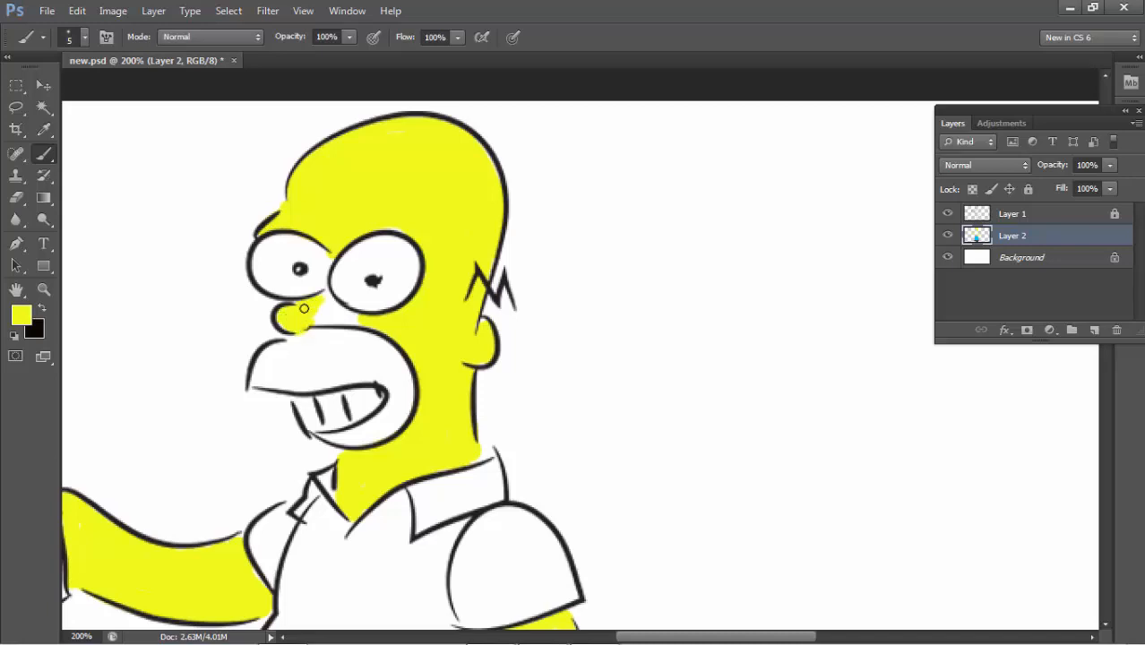
pyautogui.moveTo(327, 299); pyautogui.dragTo(352, 309)
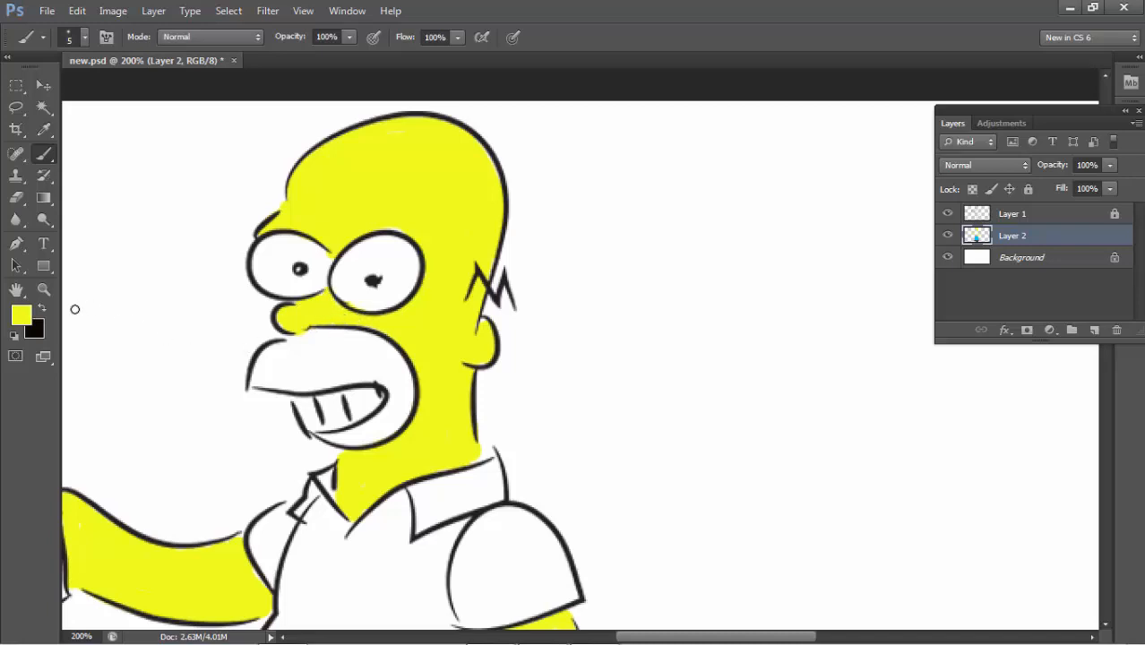
# Set the foreground colour to light brown (#cb8755) and paint the muzzle around the mouth with it.
pyautogui.click(22, 315)
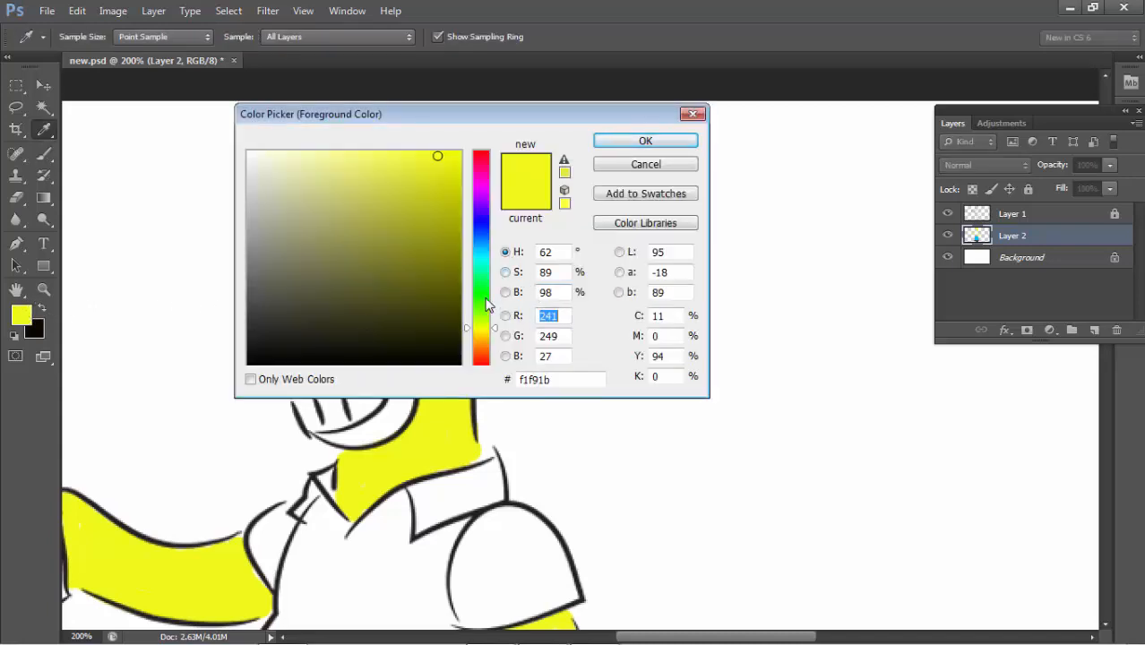
pyautogui.click(482, 349)
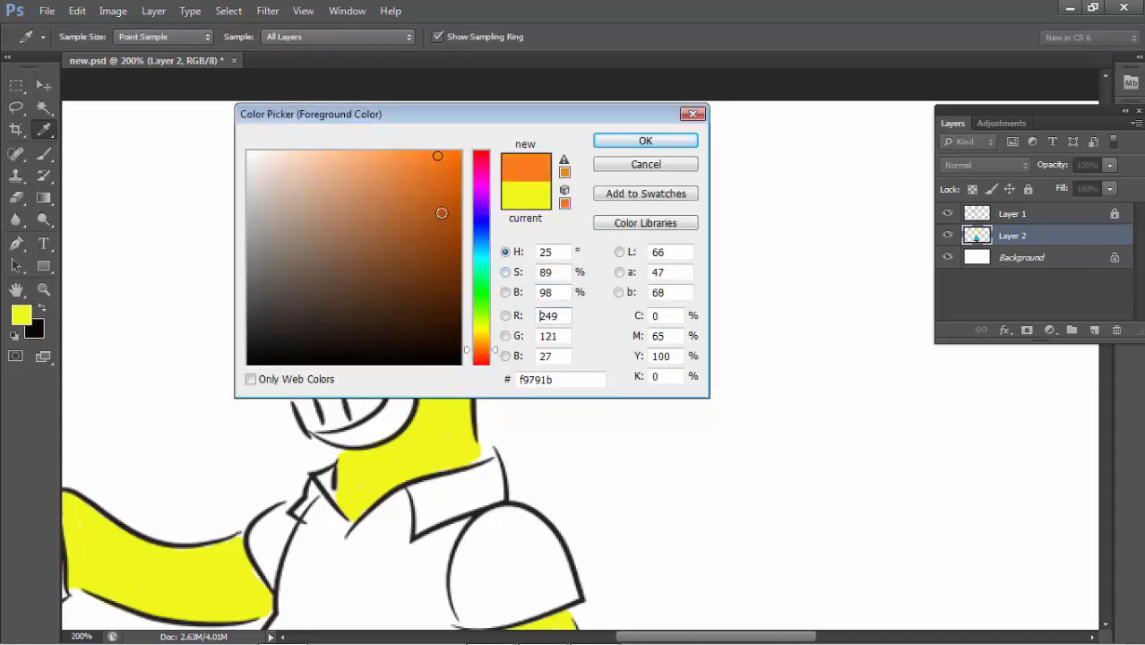
pyautogui.moveTo(442, 213)
pyautogui.mouseDown()
pyautogui.moveTo(443, 162)
pyautogui.moveTo(459, 202)
pyautogui.moveTo(396, 213)
pyautogui.moveTo(372, 193)
pyautogui.mouseUp()
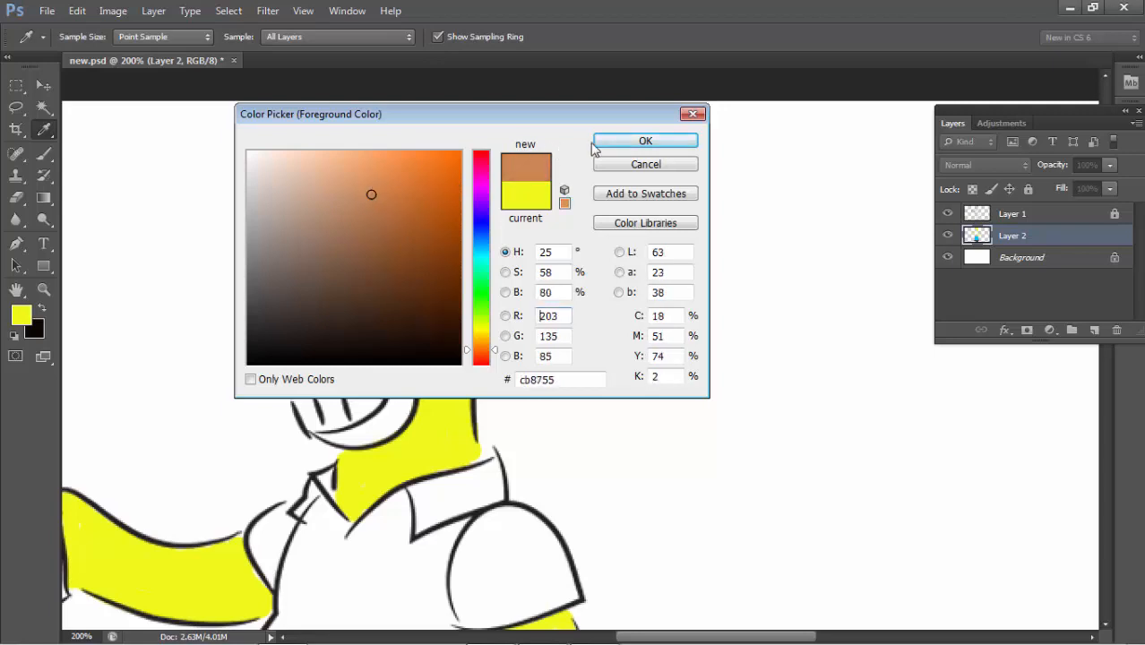
pyautogui.click(644, 142)
pyautogui.press('b')
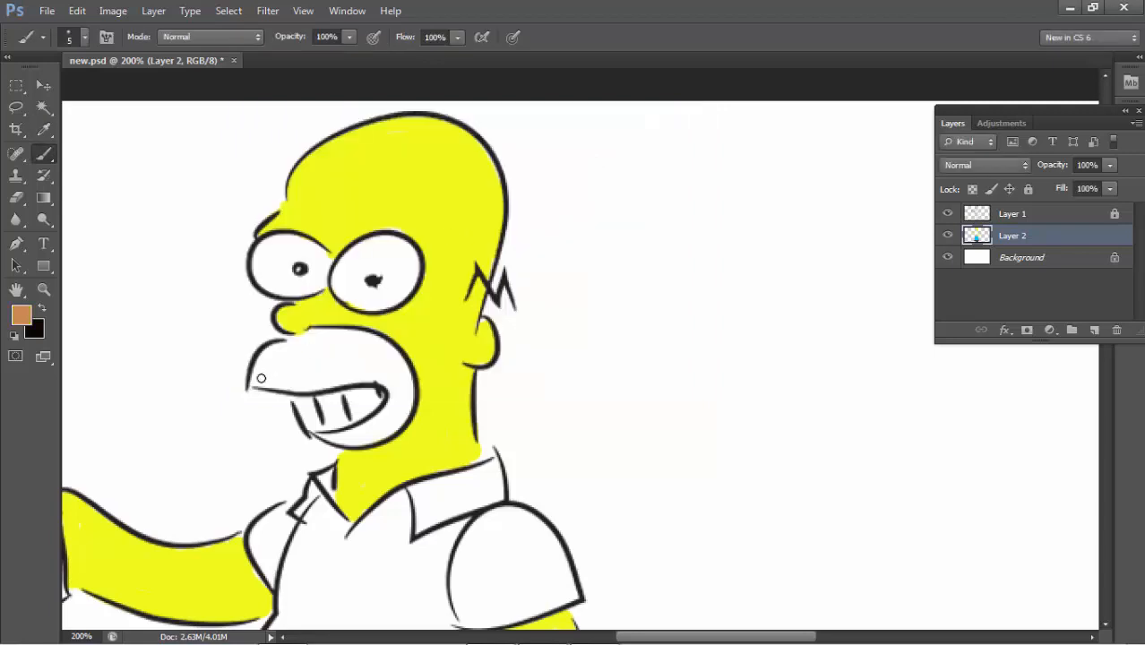
pyautogui.moveTo(261, 378)
pyautogui.mouseDown()
pyautogui.moveTo(262, 351)
pyautogui.moveTo(277, 349)
pyautogui.moveTo(270, 369)
pyautogui.moveTo(303, 335)
pyautogui.moveTo(289, 359)
pyautogui.moveTo(297, 369)
pyautogui.moveTo(310, 336)
pyautogui.moveTo(370, 339)
pyautogui.moveTo(397, 366)
pyautogui.moveTo(356, 339)
pyautogui.moveTo(388, 344)
pyautogui.moveTo(414, 394)
pyautogui.moveTo(387, 432)
pyautogui.moveTo(402, 379)
pyautogui.moveTo(390, 407)
pyautogui.moveTo(386, 363)
pyautogui.moveTo(400, 384)
pyautogui.moveTo(381, 367)
pyautogui.moveTo(383, 380)
pyautogui.moveTo(264, 383)
pyautogui.moveTo(296, 390)
pyautogui.moveTo(261, 379)
pyautogui.moveTo(285, 365)
pyautogui.moveTo(280, 376)
pyautogui.moveTo(282, 364)
pyautogui.moveTo(261, 385)
pyautogui.moveTo(317, 391)
pyautogui.moveTo(356, 379)
pyautogui.moveTo(291, 382)
pyautogui.moveTo(321, 376)
pyautogui.moveTo(294, 370)
pyautogui.moveTo(326, 384)
pyautogui.moveTo(291, 375)
pyautogui.moveTo(331, 343)
pyautogui.moveTo(325, 362)
pyautogui.moveTo(341, 346)
pyautogui.moveTo(350, 373)
pyautogui.mouseUp()
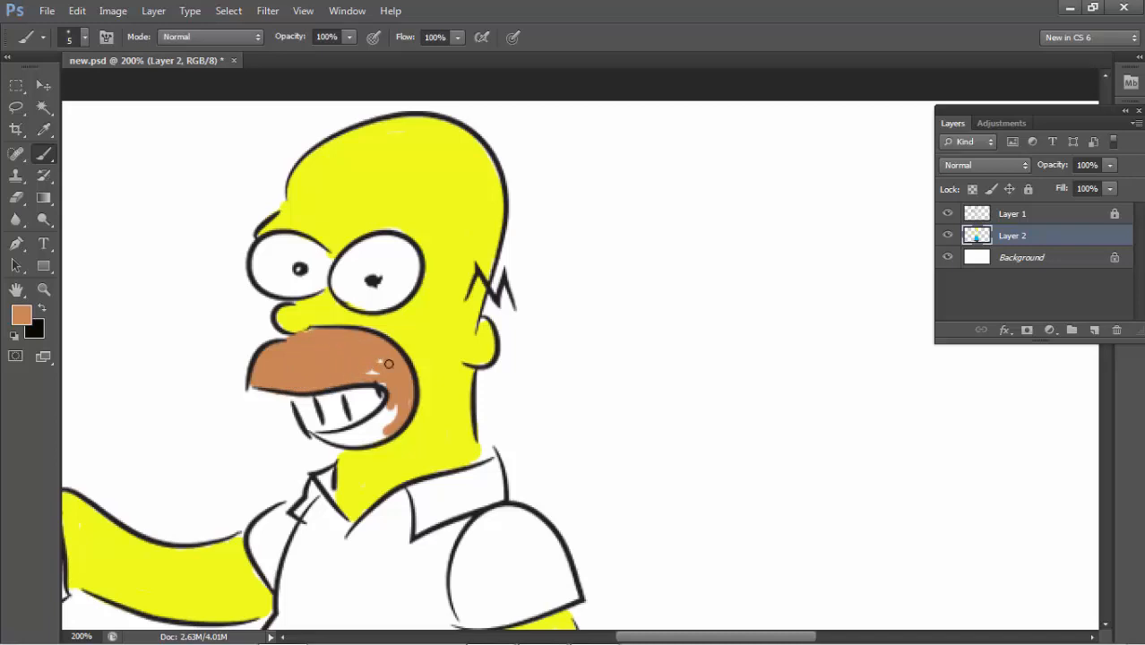
pyautogui.moveTo(389, 409)
pyautogui.mouseDown()
pyautogui.moveTo(386, 382)
pyautogui.moveTo(380, 419)
pyautogui.moveTo(403, 389)
pyautogui.moveTo(390, 420)
pyautogui.moveTo(408, 396)
pyautogui.moveTo(392, 424)
pyautogui.moveTo(323, 433)
pyautogui.moveTo(402, 424)
pyautogui.mouseUp()
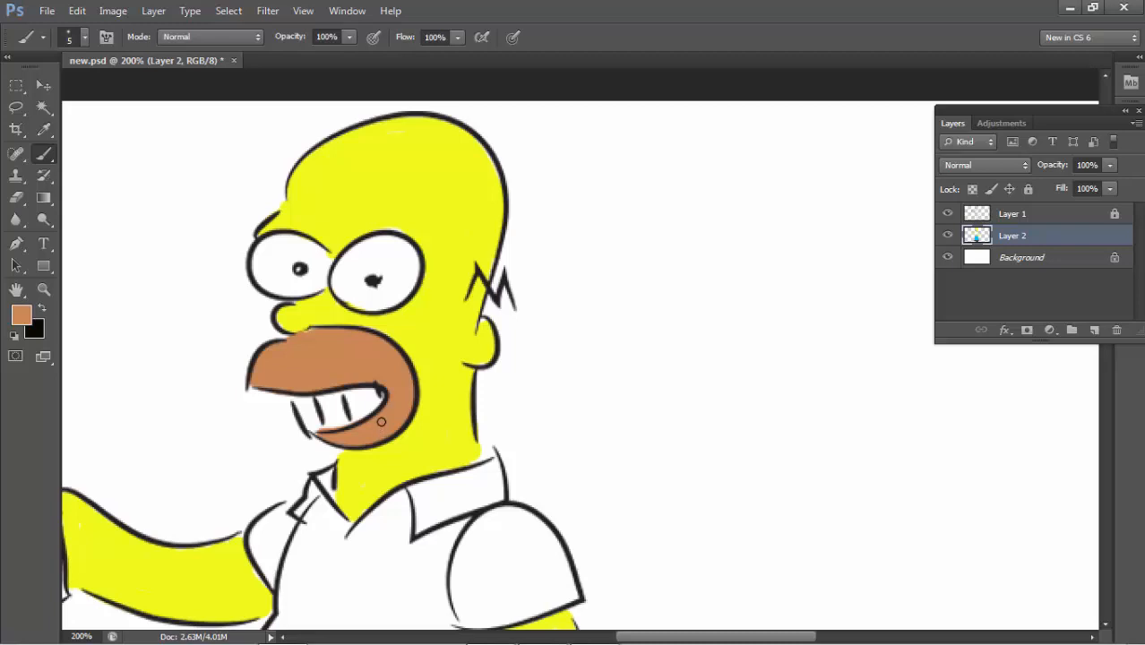
pyautogui.moveTo(384, 423); pyautogui.dragTo(486, 312)
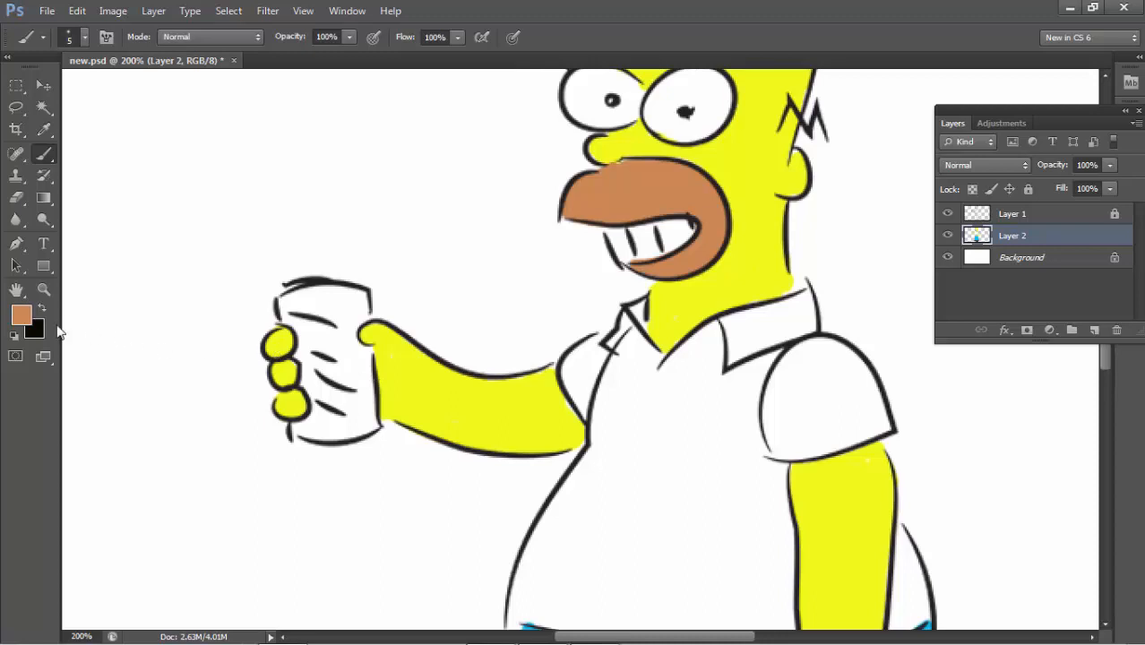
# Set the foreground colour to bright green (#2ed90d) and fill the whole glass with it by brush.
pyautogui.click(23, 317)
pyautogui.moveTo(473, 320); pyautogui.dragTo(475, 299)
pyautogui.moveTo(441, 215); pyautogui.dragTo(448, 182)
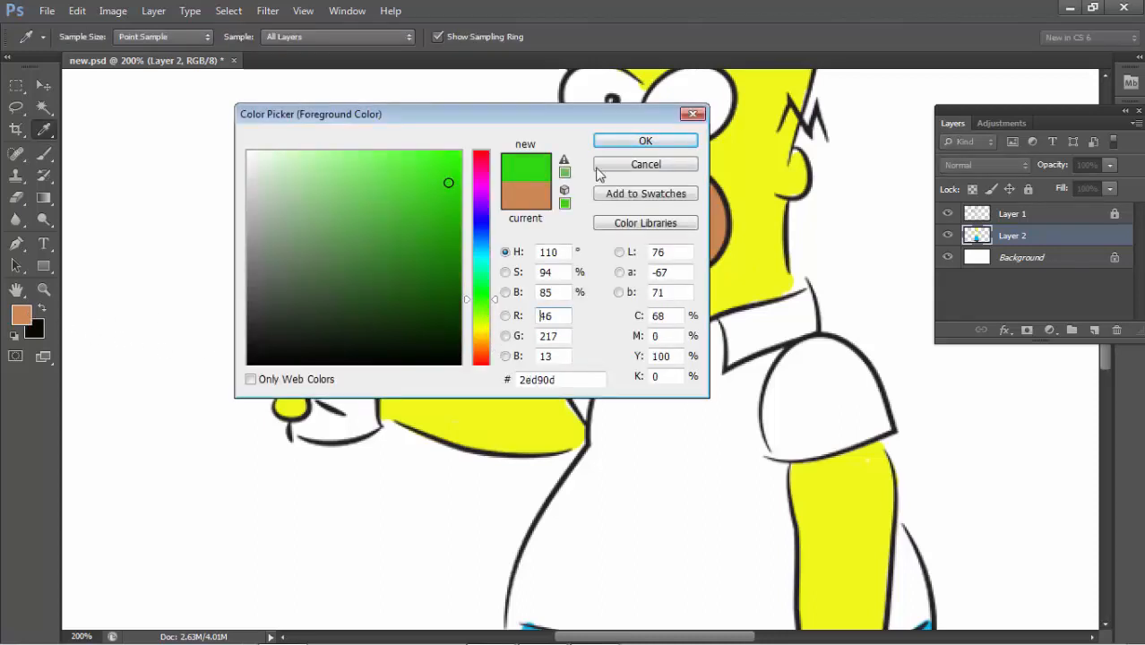
pyautogui.click(619, 142)
pyautogui.moveTo(344, 337)
pyautogui.mouseDown()
pyautogui.moveTo(314, 311)
pyautogui.moveTo(315, 372)
pyautogui.moveTo(304, 318)
pyautogui.moveTo(296, 356)
pyautogui.moveTo(307, 356)
pyautogui.moveTo(316, 406)
pyautogui.moveTo(296, 425)
pyautogui.moveTo(313, 436)
pyautogui.moveTo(359, 427)
pyautogui.moveTo(329, 427)
pyautogui.moveTo(331, 408)
pyautogui.moveTo(314, 424)
pyautogui.moveTo(344, 373)
pyautogui.moveTo(364, 385)
pyautogui.moveTo(364, 350)
pyautogui.moveTo(340, 421)
pyautogui.mouseUp()
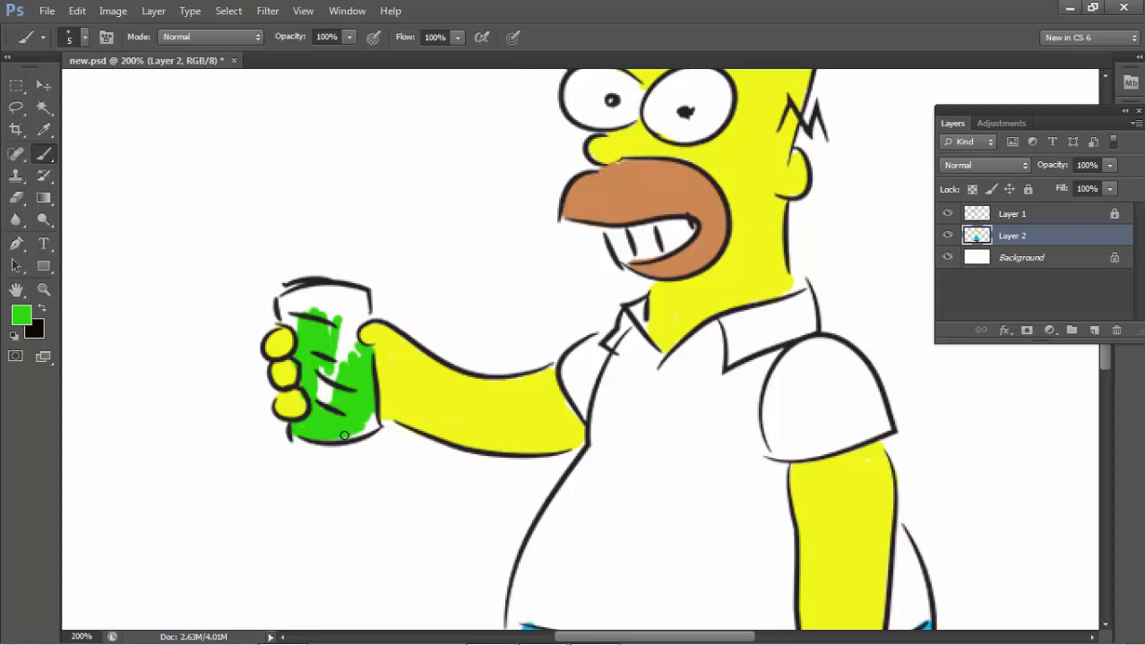
pyautogui.moveTo(345, 435); pyautogui.dragTo(371, 421)
pyautogui.moveTo(340, 374)
pyautogui.mouseDown()
pyautogui.moveTo(335, 365)
pyautogui.moveTo(345, 378)
pyautogui.moveTo(351, 326)
pyautogui.moveTo(362, 354)
pyautogui.moveTo(367, 299)
pyautogui.moveTo(339, 347)
pyautogui.moveTo(291, 311)
pyautogui.mouseUp()
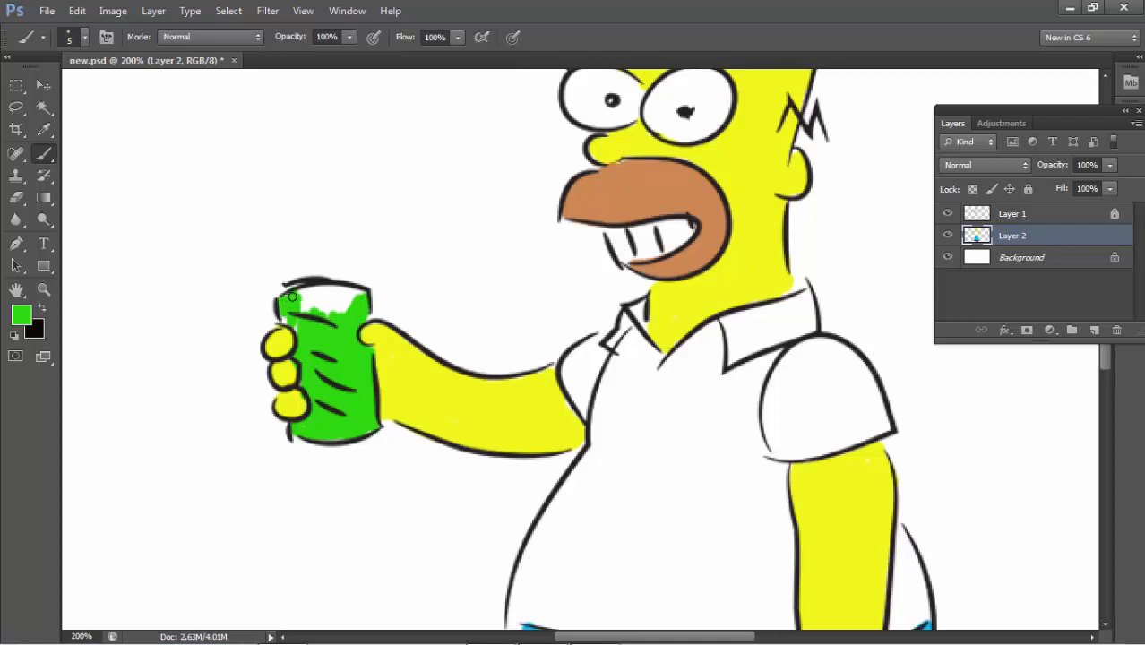
pyautogui.moveTo(296, 303)
pyautogui.mouseDown()
pyautogui.moveTo(325, 294)
pyautogui.moveTo(315, 318)
pyautogui.moveTo(334, 296)
pyautogui.moveTo(337, 316)
pyautogui.moveTo(354, 295)
pyautogui.moveTo(332, 294)
pyautogui.mouseUp()
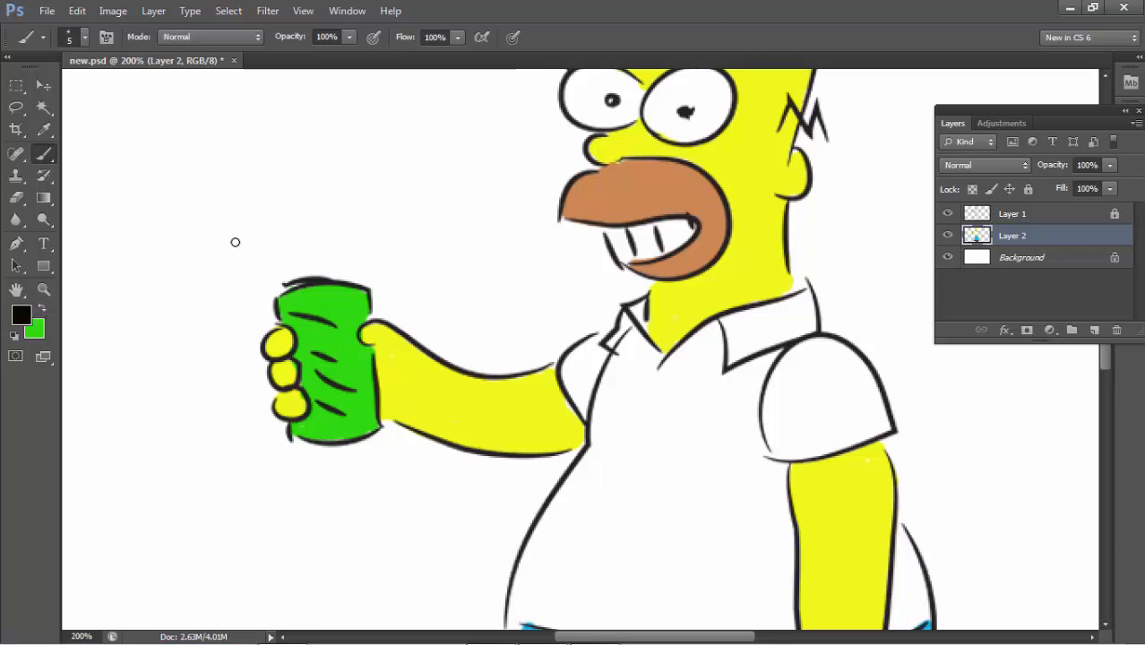
# With black as the foreground colour, choose the slanted elliptical 35 brush tip and reduce its size to 5 px.
pyautogui.moveTo(203, 187)
pyautogui.mouseDown()
pyautogui.moveTo(234, 245)
pyautogui.moveTo(220, 259)
pyautogui.mouseUp()
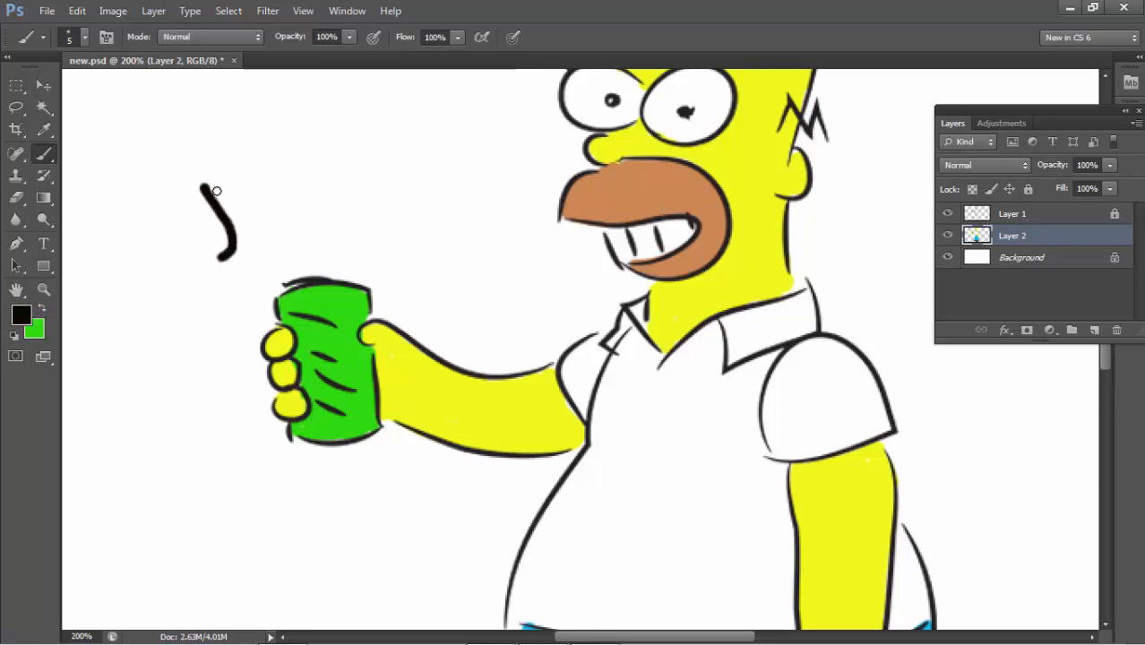
pyautogui.hotkey('ctrl', 'z')
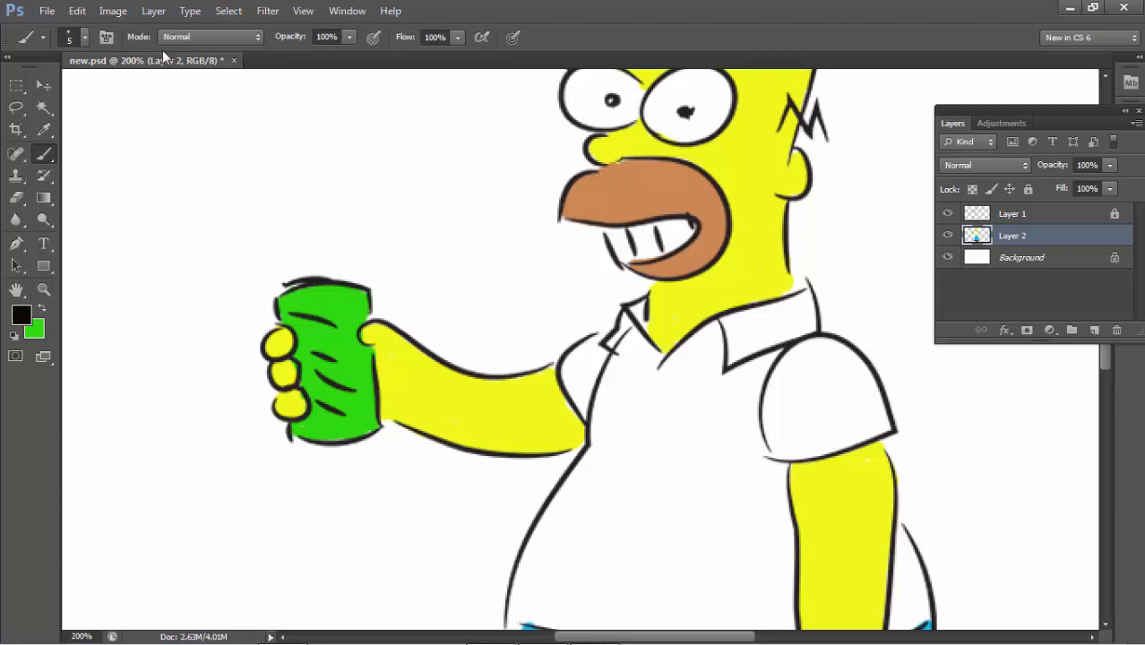
pyautogui.click(85, 38)
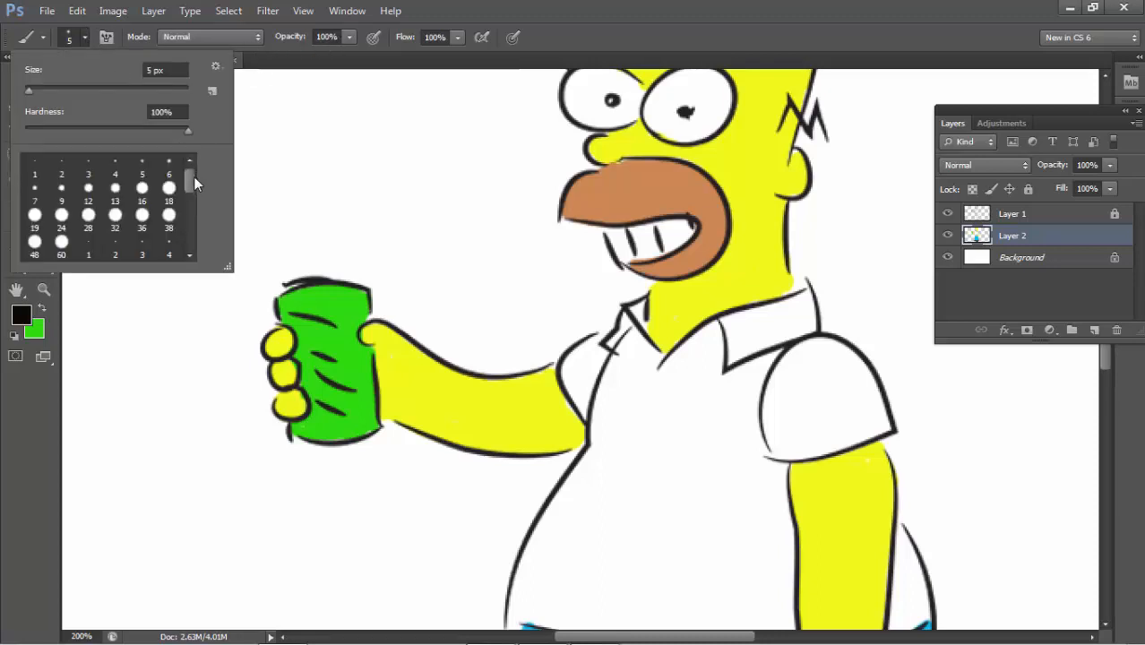
pyautogui.moveTo(193, 178); pyautogui.dragTo(192, 244)
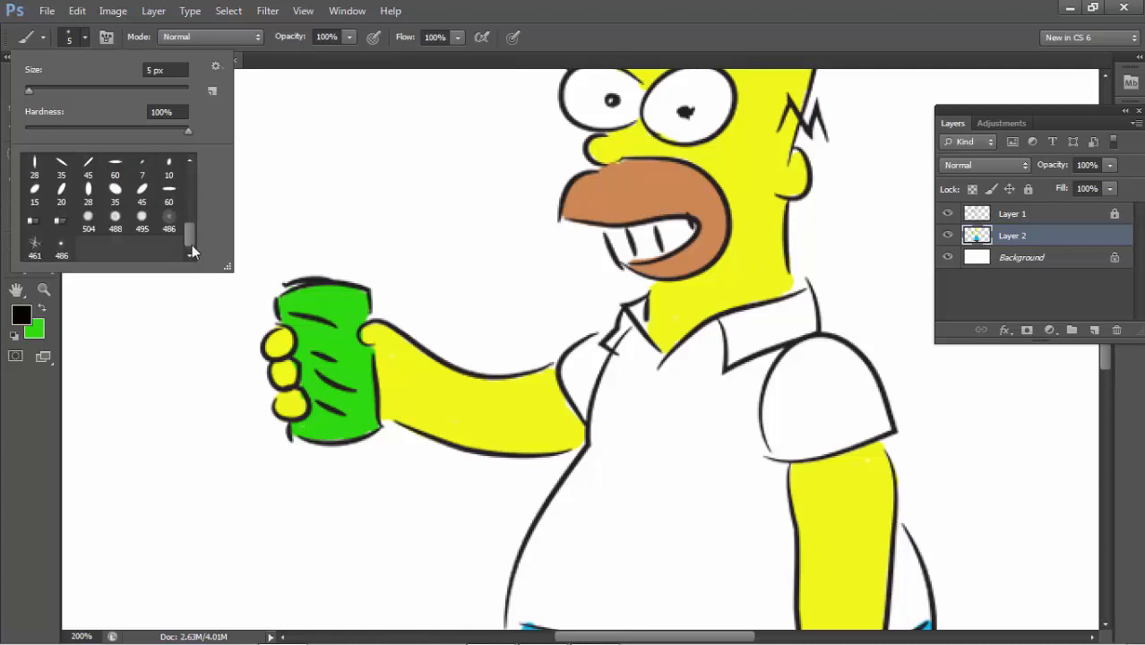
pyautogui.click(61, 168)
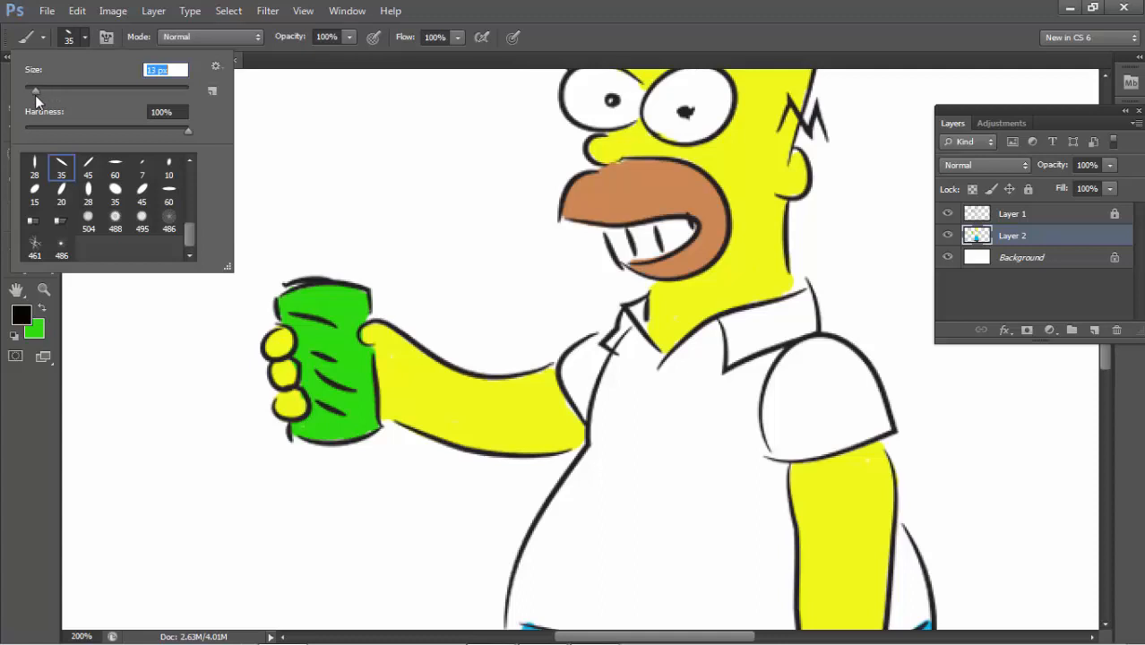
pyautogui.moveTo(36, 96); pyautogui.dragTo(31, 95)
pyautogui.moveTo(31, 90); pyautogui.dragTo(29, 91)
pyautogui.click(255, 134)
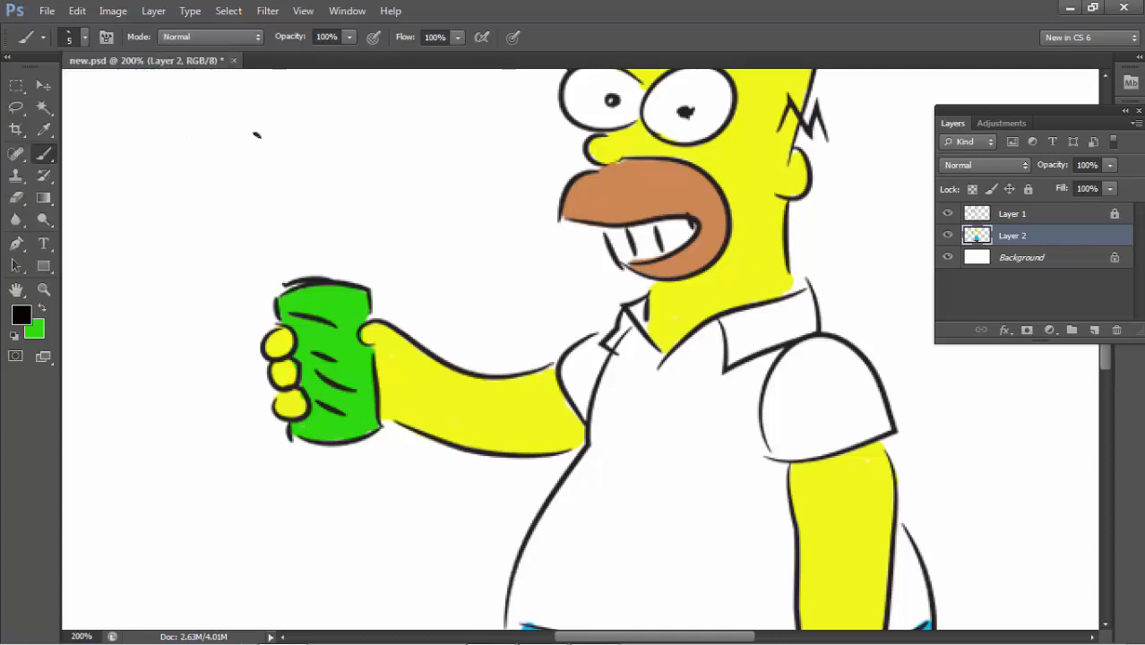
pyautogui.hotkey('ctrl', 'z')
# Handwrite "Homer Simpson" in black on two lines in the empty area above the glass.
pyautogui.moveTo(259, 113)
pyautogui.mouseDown()
pyautogui.moveTo(236, 183)
pyautogui.moveTo(272, 167)
pyautogui.mouseUp()
pyautogui.moveTo(258, 150)
pyautogui.mouseDown()
pyautogui.moveTo(299, 146)
pyautogui.moveTo(343, 167)
pyautogui.moveTo(350, 144)
pyautogui.moveTo(367, 166)
pyautogui.moveTo(387, 139)
pyautogui.mouseUp()
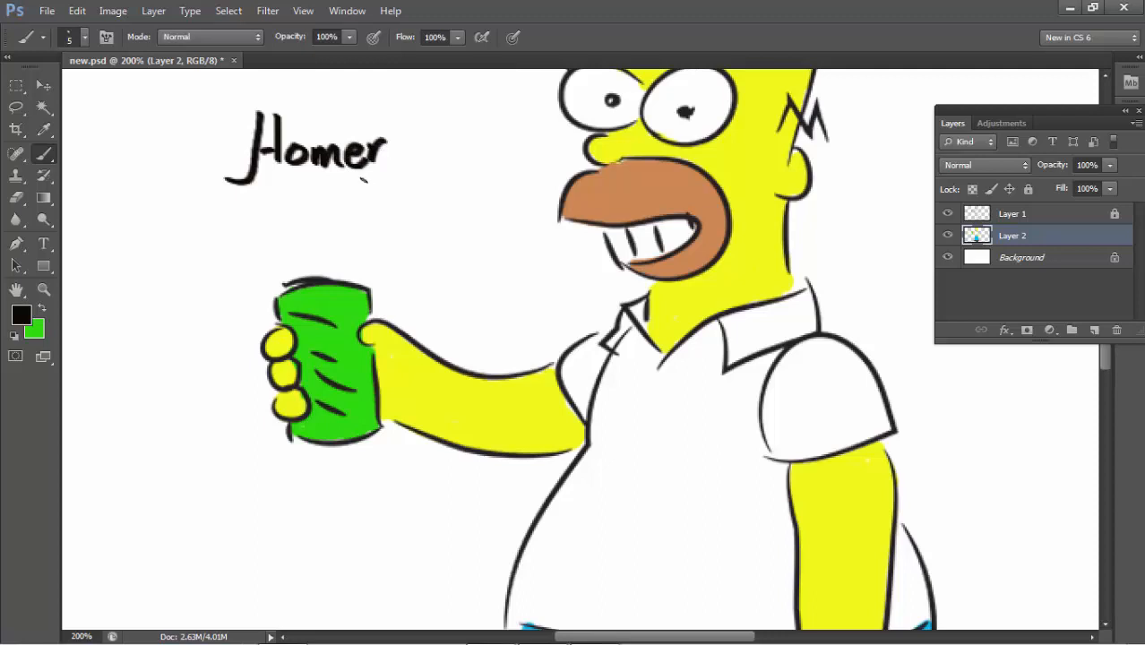
pyautogui.moveTo(382, 179); pyautogui.dragTo(400, 226)
pyautogui.moveTo(405, 224)
pyautogui.mouseDown()
pyautogui.moveTo(441, 210)
pyautogui.moveTo(444, 235)
pyautogui.moveTo(452, 214)
pyautogui.moveTo(478, 202)
pyautogui.moveTo(498, 212)
pyautogui.moveTo(535, 208)
pyautogui.mouseUp()
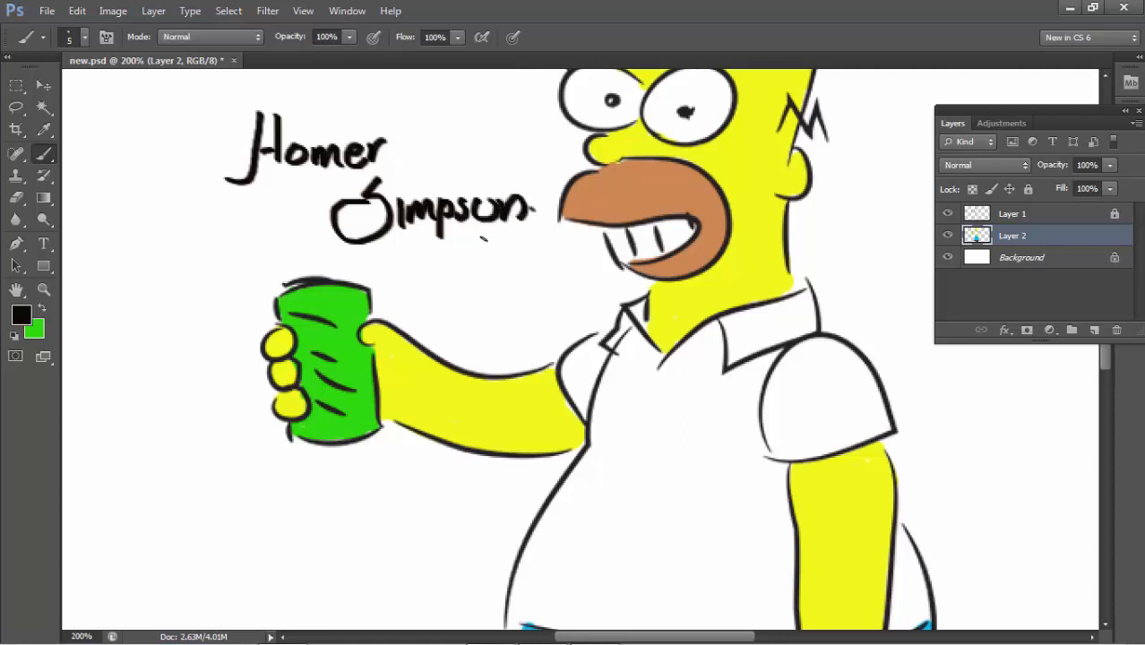
pyautogui.click(44, 289)
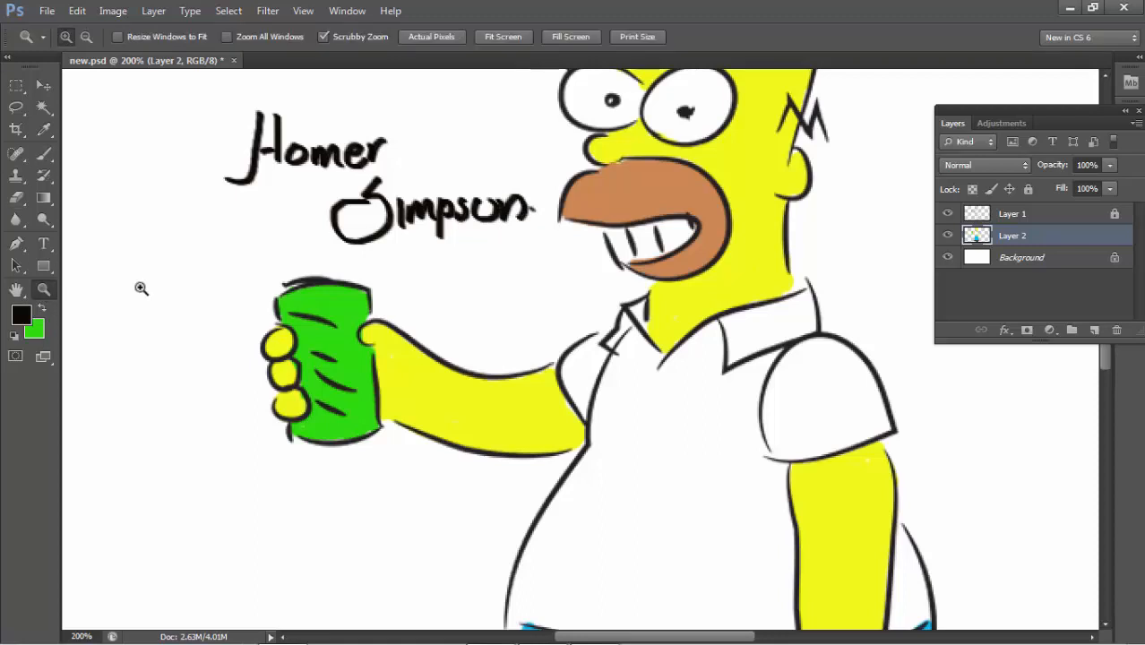
pyautogui.keyDown('alt'); pyautogui.click(337, 293); pyautogui.keyUp('alt')
pyautogui.keyDown('alt'); pyautogui.click(471, 358); pyautogui.keyUp('alt')
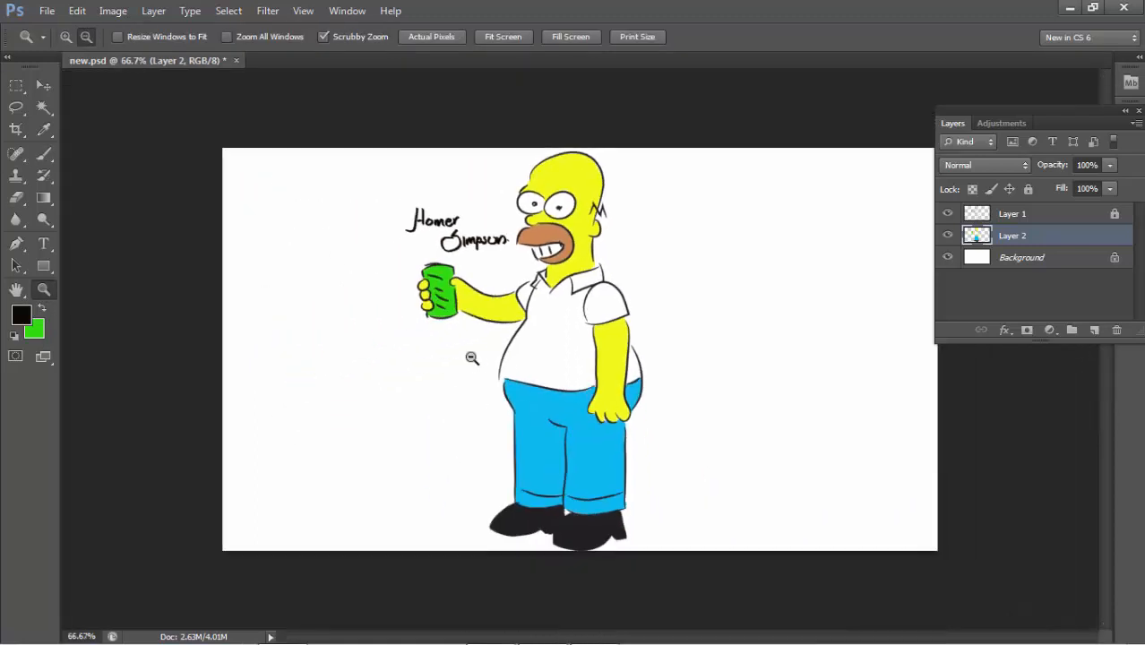